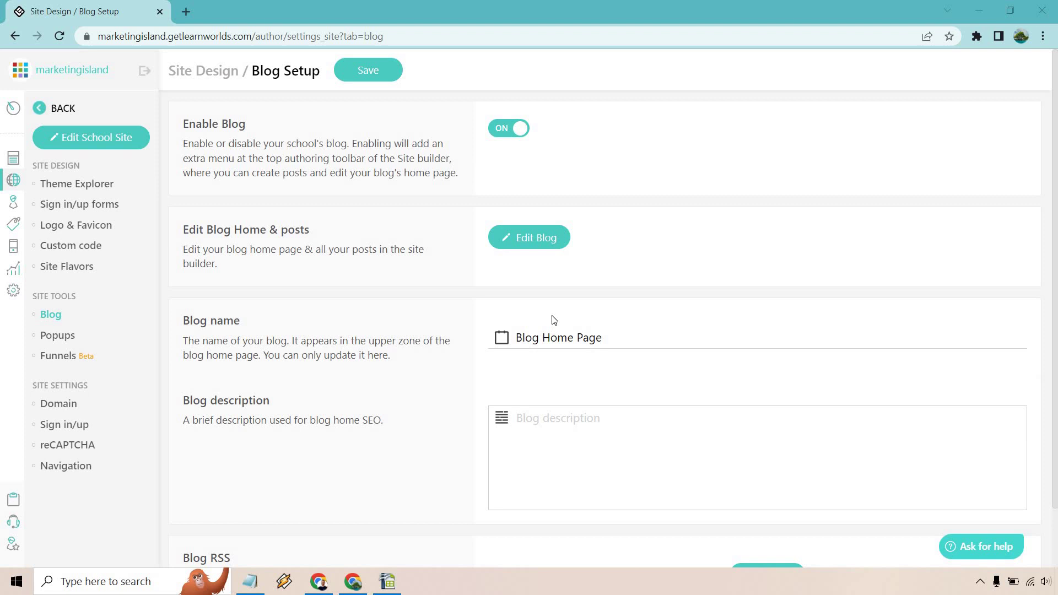
- From Blog Setup, open the Blog Home Page in the Site Builder with Edit Blog
{"action": "scroll", "coordinate": [557, 314], "scroll_direction": "down", "scroll_amount": 1}
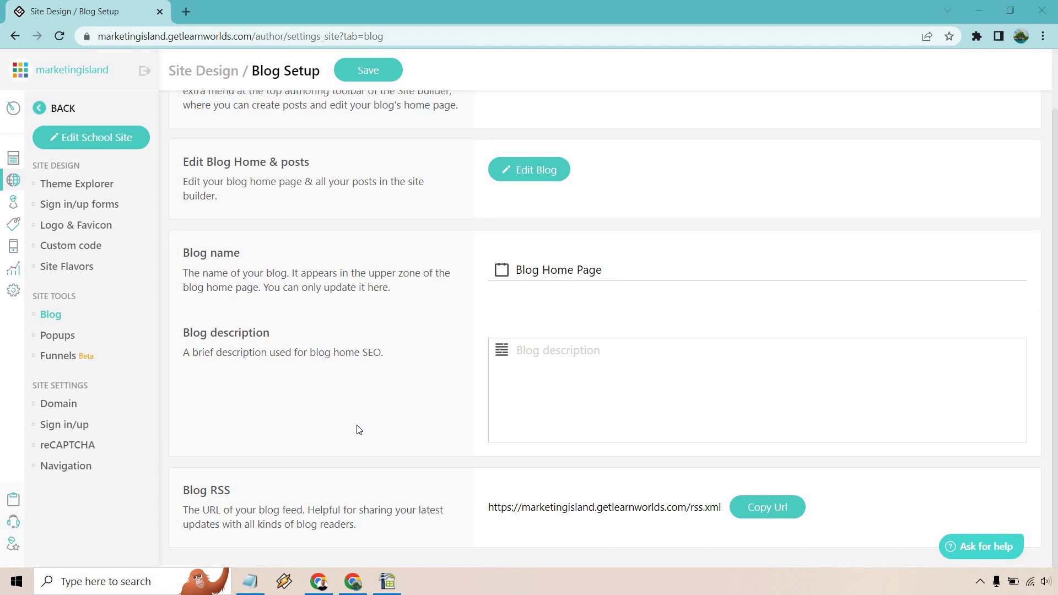
{"action": "scroll", "coordinate": [359, 427], "scroll_direction": "up", "scroll_amount": 1}
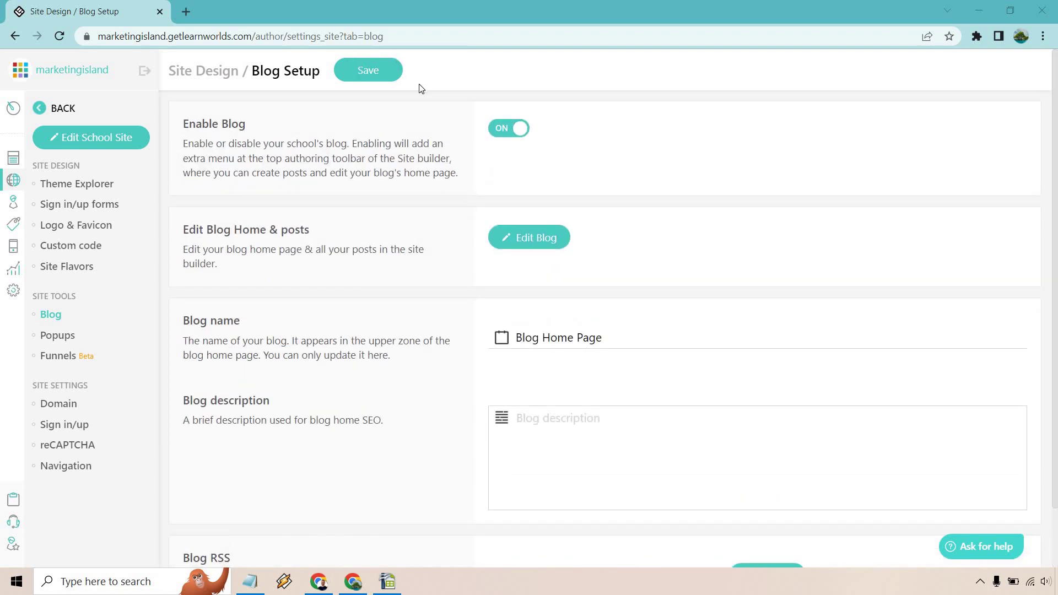
{"action": "left_click", "coordinate": [513, 240]}
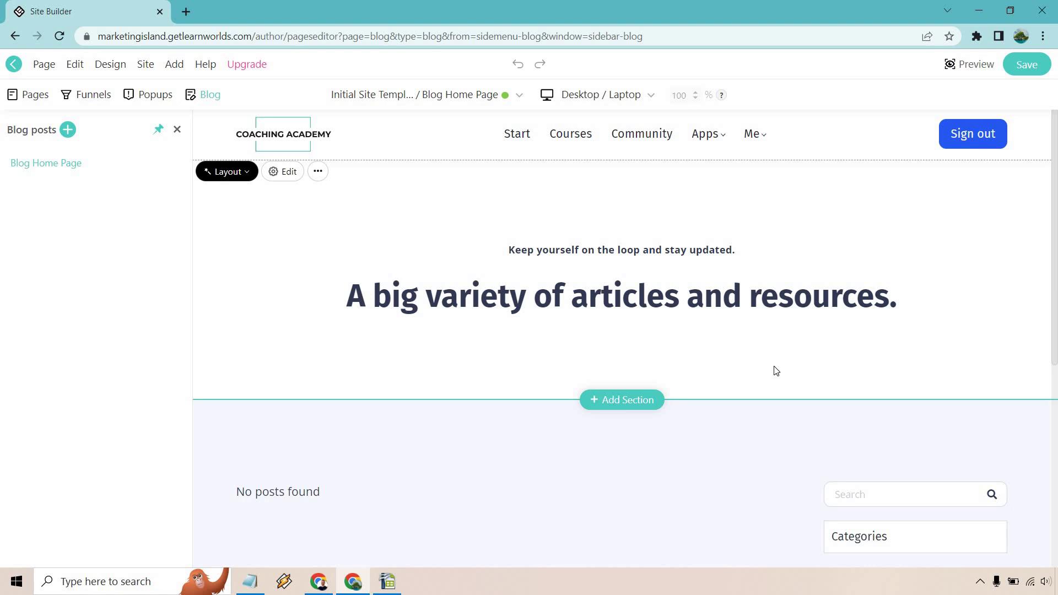
- Add a new post, browse the All and Empty templates, and choose Online Classes vs Traditional Classes
{"action": "left_click", "coordinate": [176, 65]}
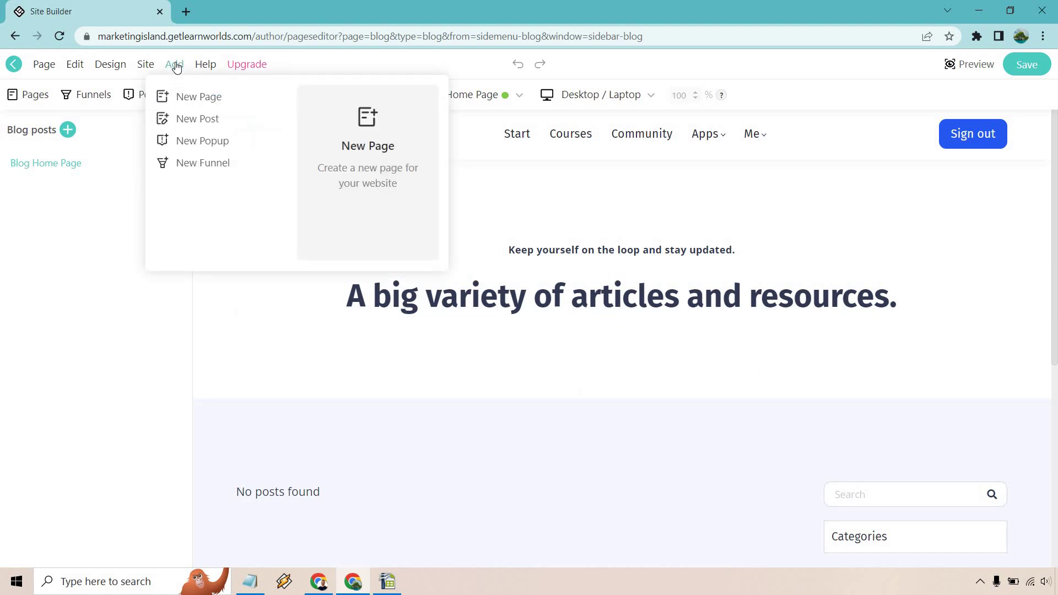
{"action": "left_click", "coordinate": [67, 131]}
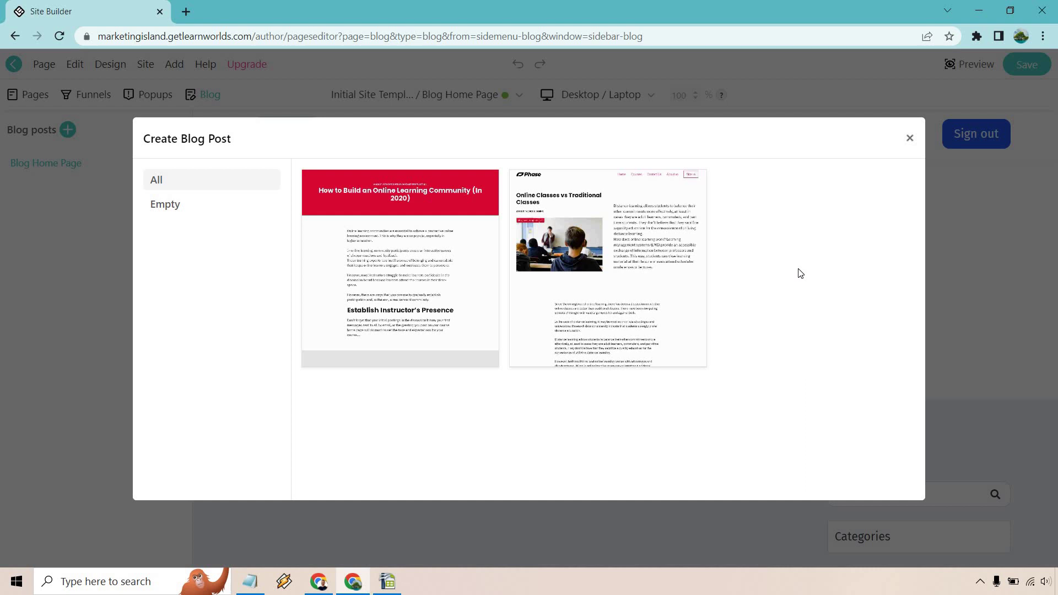
{"action": "left_click", "coordinate": [177, 205]}
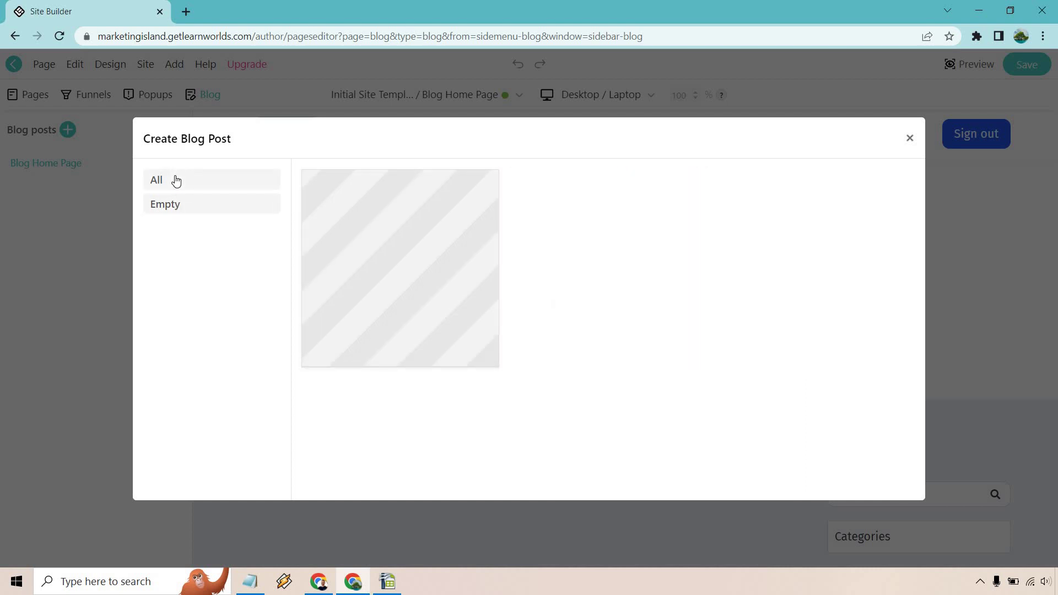
{"action": "left_click", "coordinate": [176, 181]}
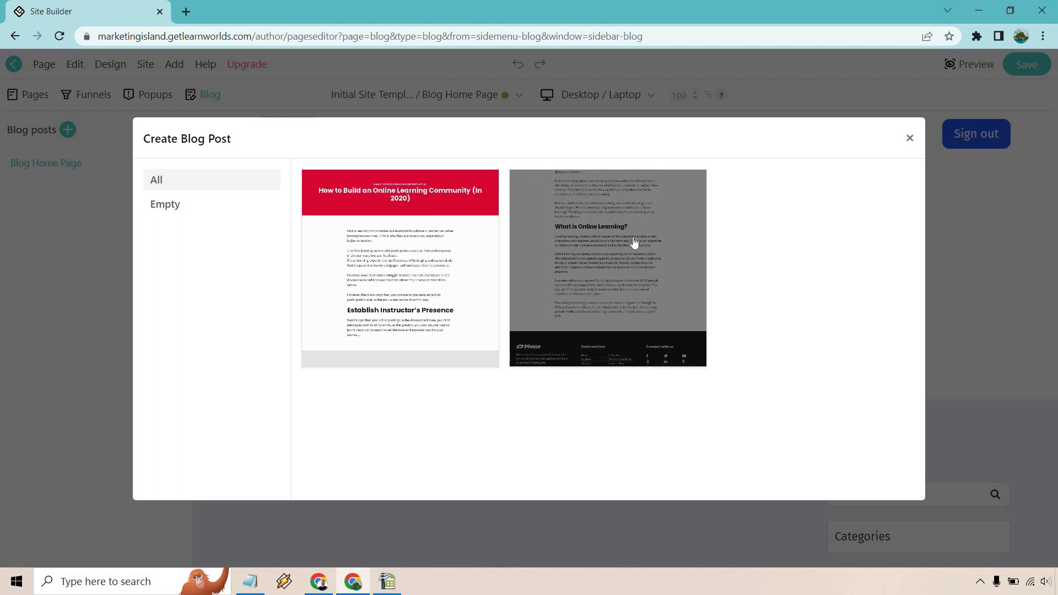
{"action": "left_click", "coordinate": [633, 242]}
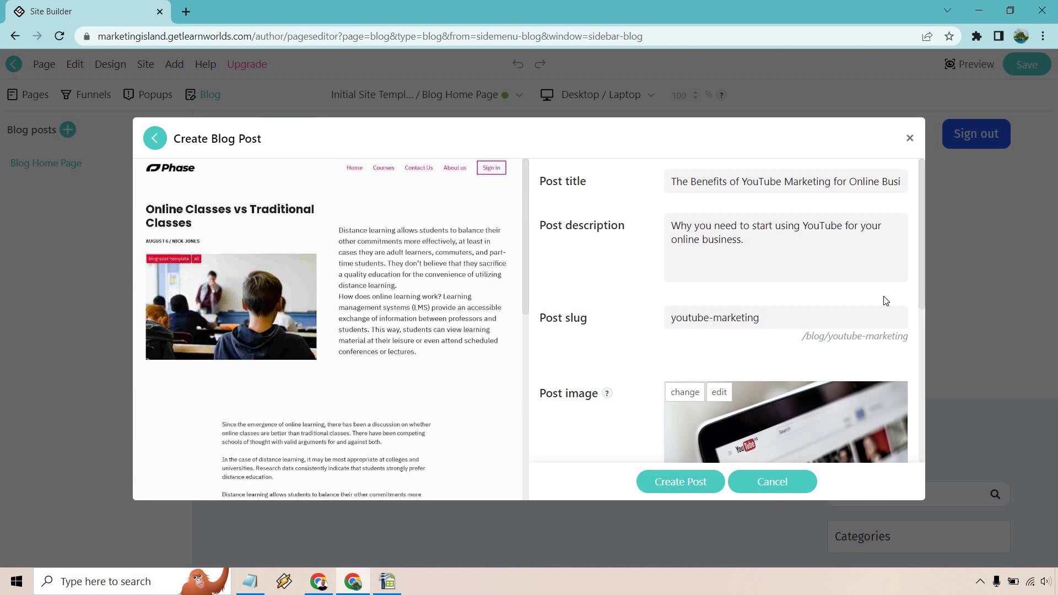
- Review the new post's title, description and youtube-marketing slug
{"action": "left_click_drag", "start_coordinate": [842, 183], "coordinate": [920, 201]}
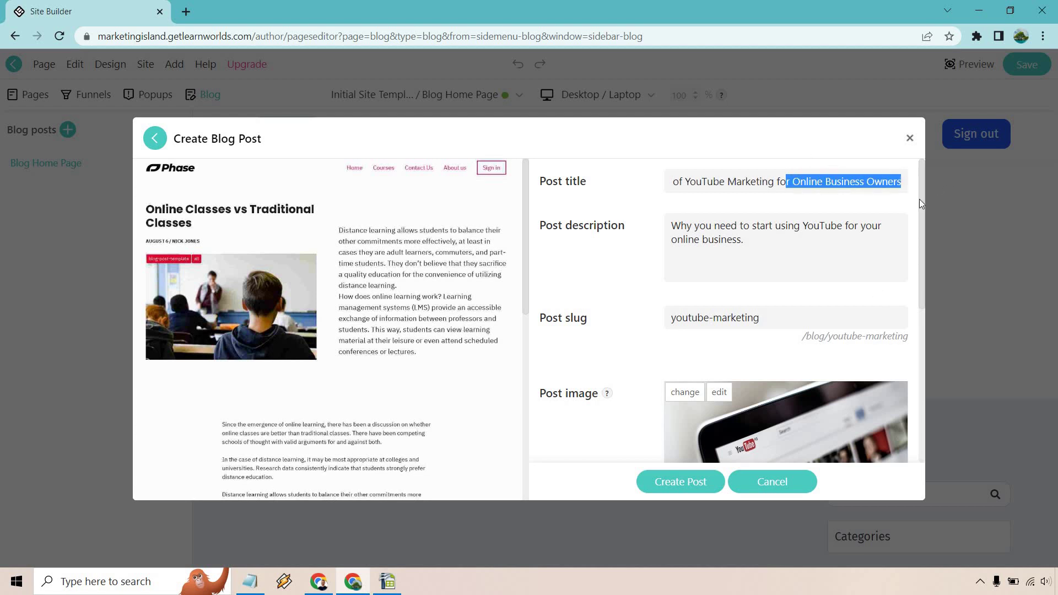
{"action": "left_click", "coordinate": [796, 246]}
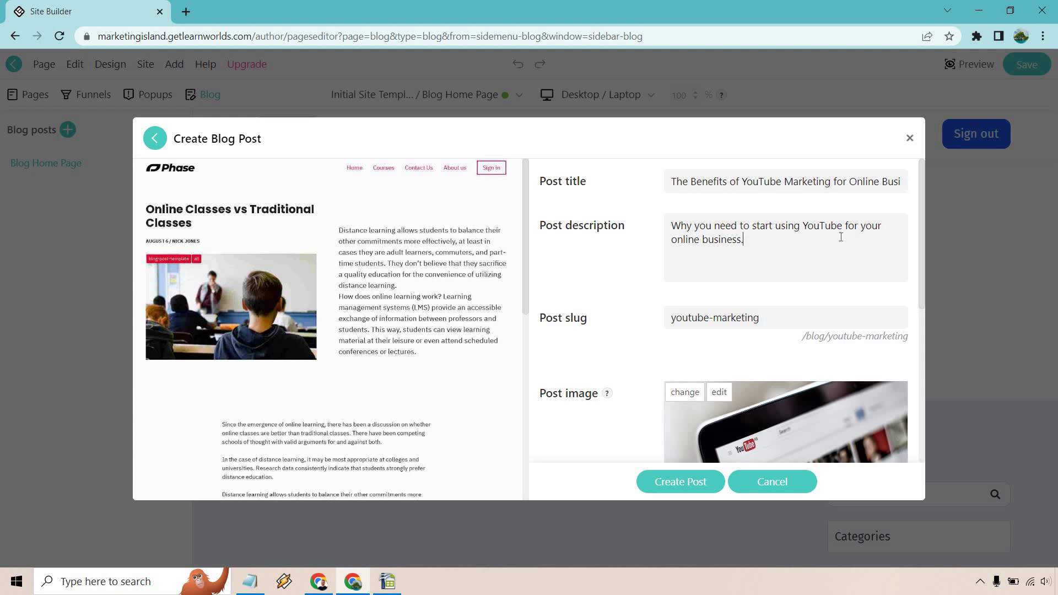
{"action": "scroll", "coordinate": [841, 236], "scroll_direction": "down", "scroll_amount": 1}
{"action": "scroll", "coordinate": [802, 234], "scroll_direction": "down", "scroll_amount": 1}
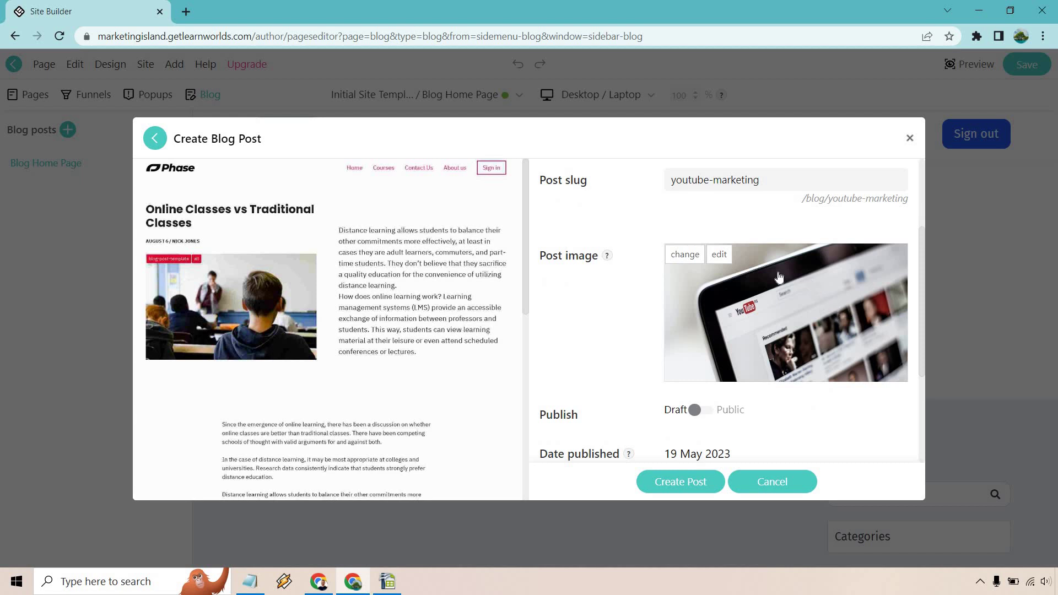
- Browse free stock images but keep the current picture, then create the post
{"action": "left_click", "coordinate": [696, 259]}
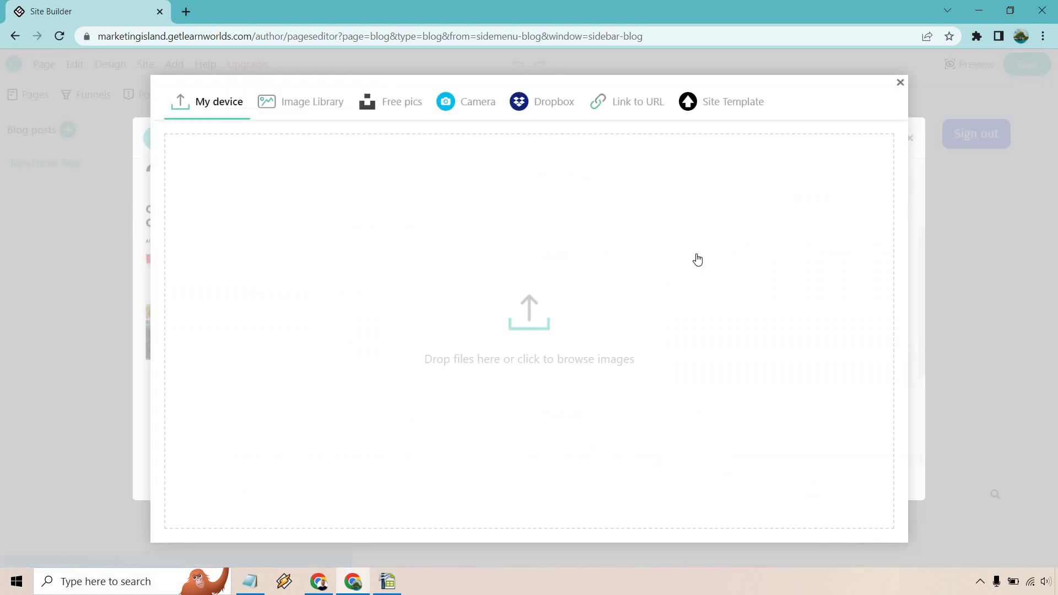
{"action": "left_click", "coordinate": [402, 114]}
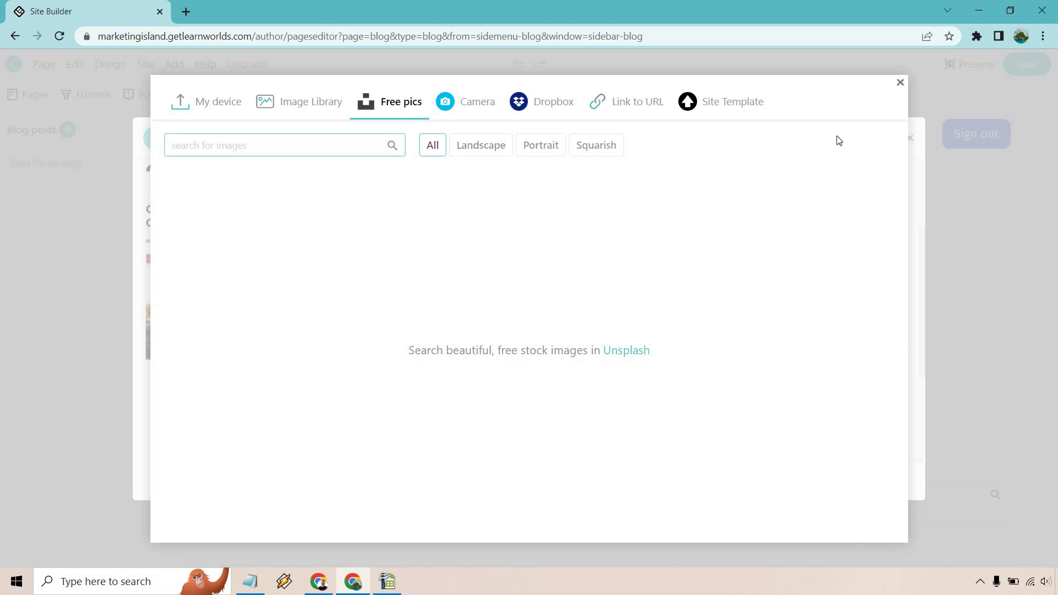
{"action": "left_click", "coordinate": [900, 82]}
{"action": "scroll", "coordinate": [831, 274], "scroll_direction": "down", "scroll_amount": 2}
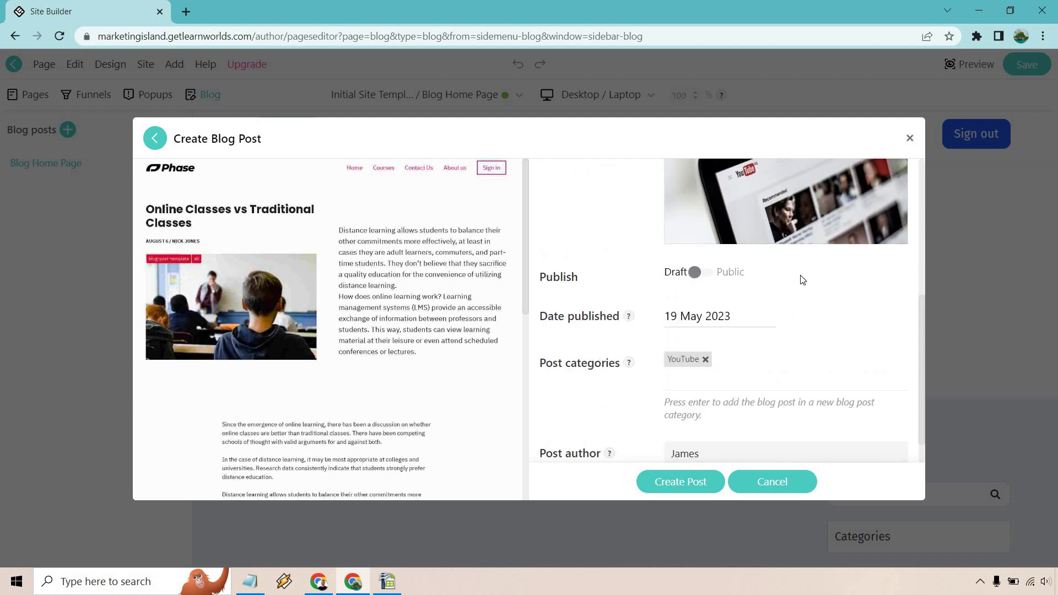
{"action": "scroll", "coordinate": [802, 280], "scroll_direction": "down", "scroll_amount": 1}
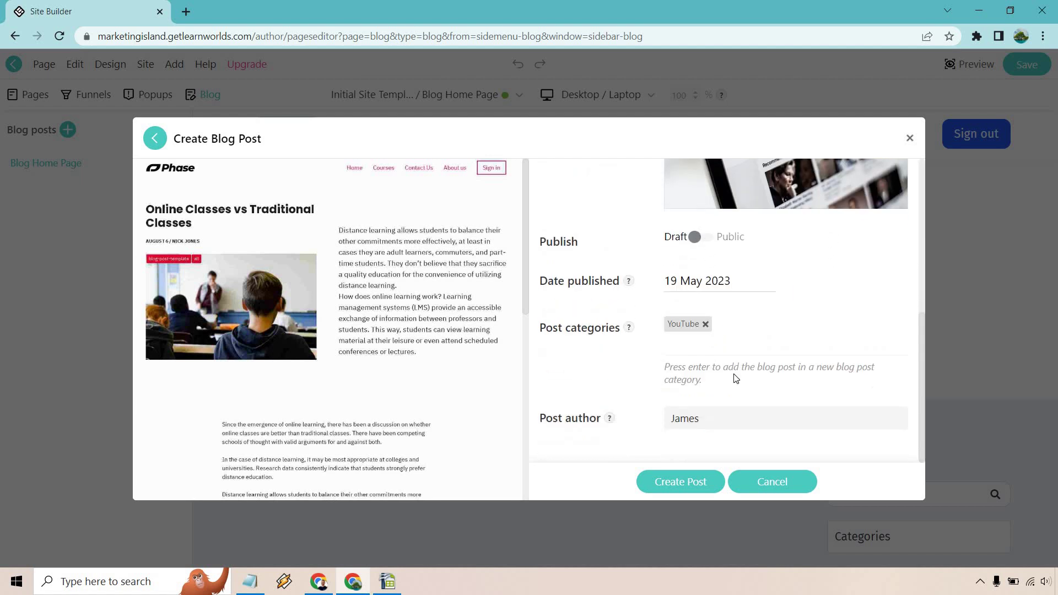
{"action": "left_click", "coordinate": [673, 478]}
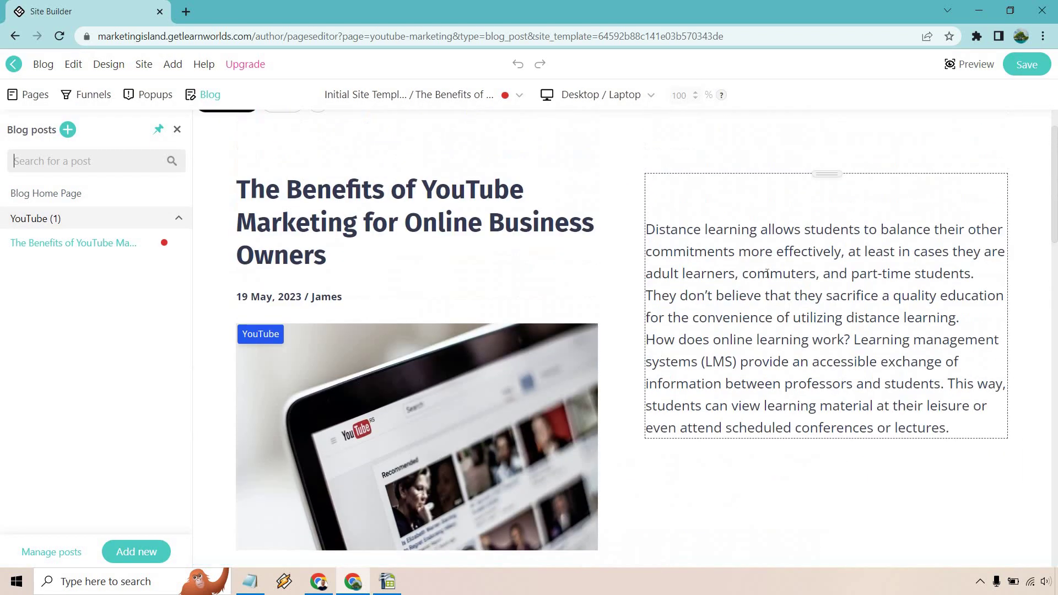
- Replace the template paragraph beside the title with the 'In today's world' intro copied from the notes
{"action": "left_click", "coordinate": [249, 581]}
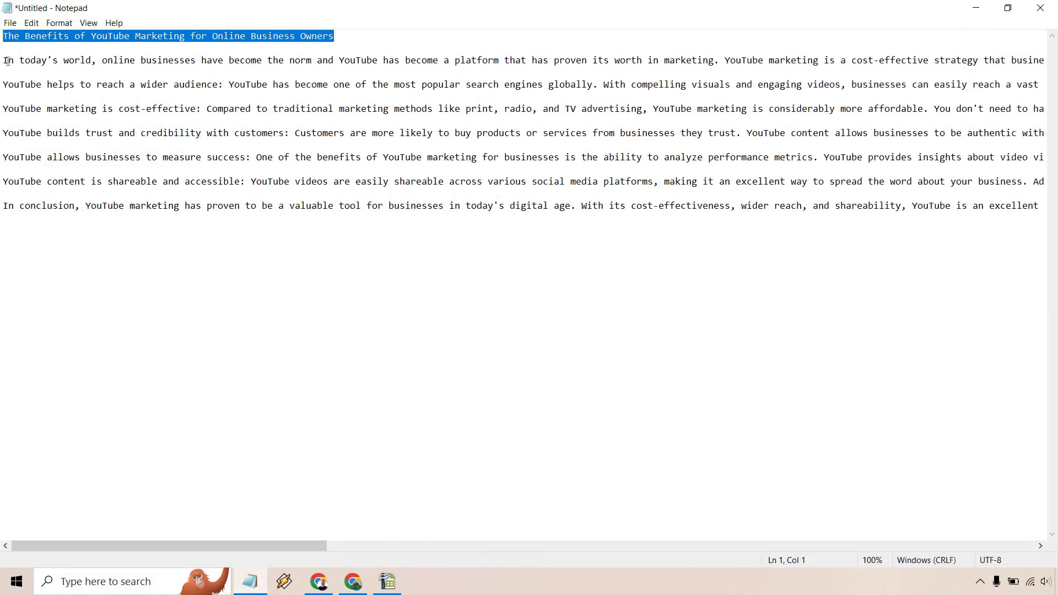
{"action": "left_click_drag", "start_coordinate": [4, 60], "coordinate": [1031, 61]}
{"action": "key", "text": "ctrl+c"}
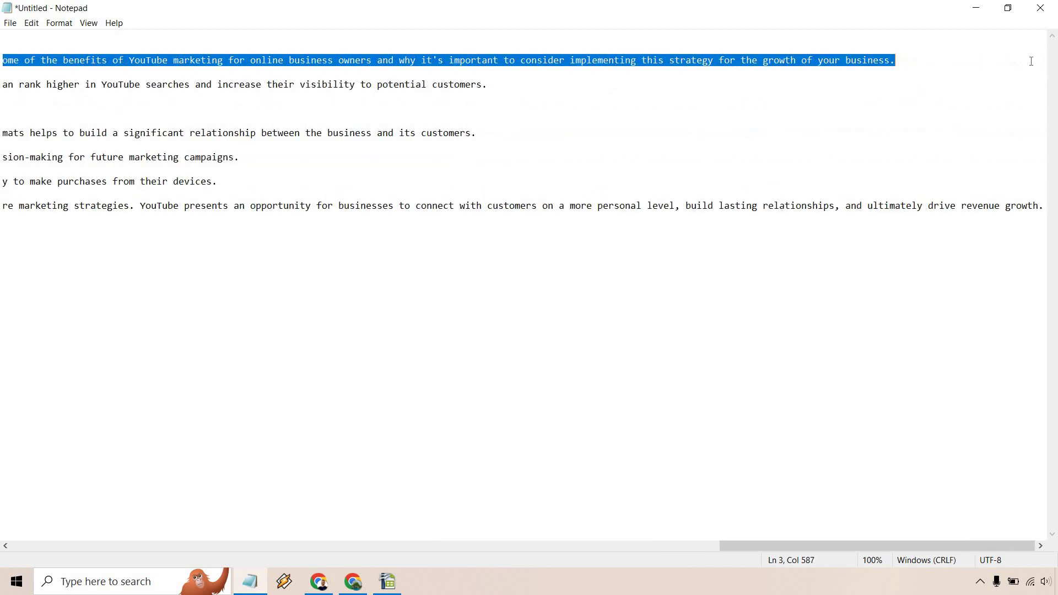
{"action": "key", "text": "alt+Tab"}
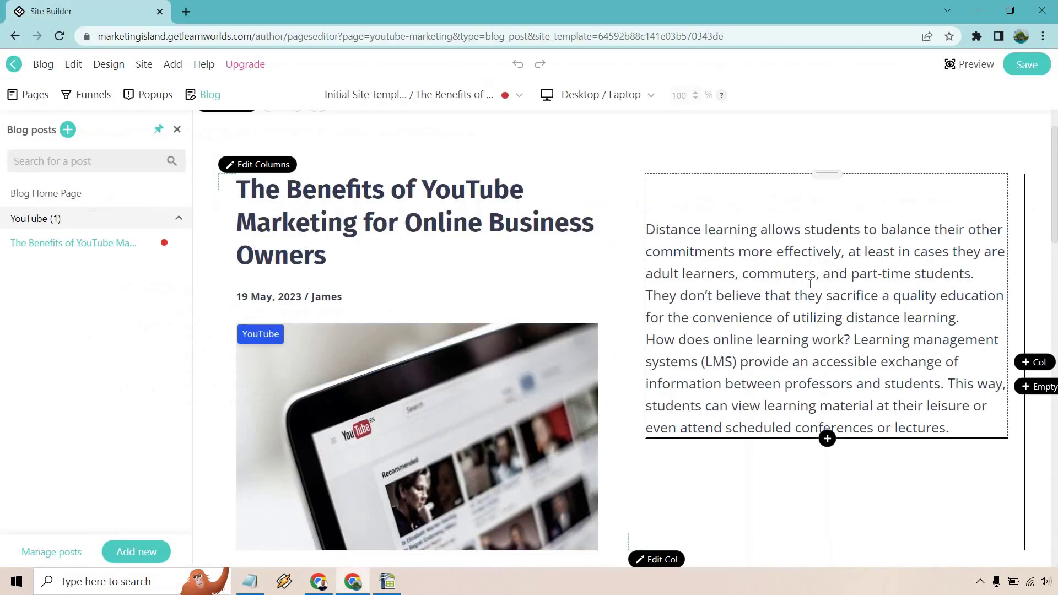
{"action": "left_click", "coordinate": [809, 286]}
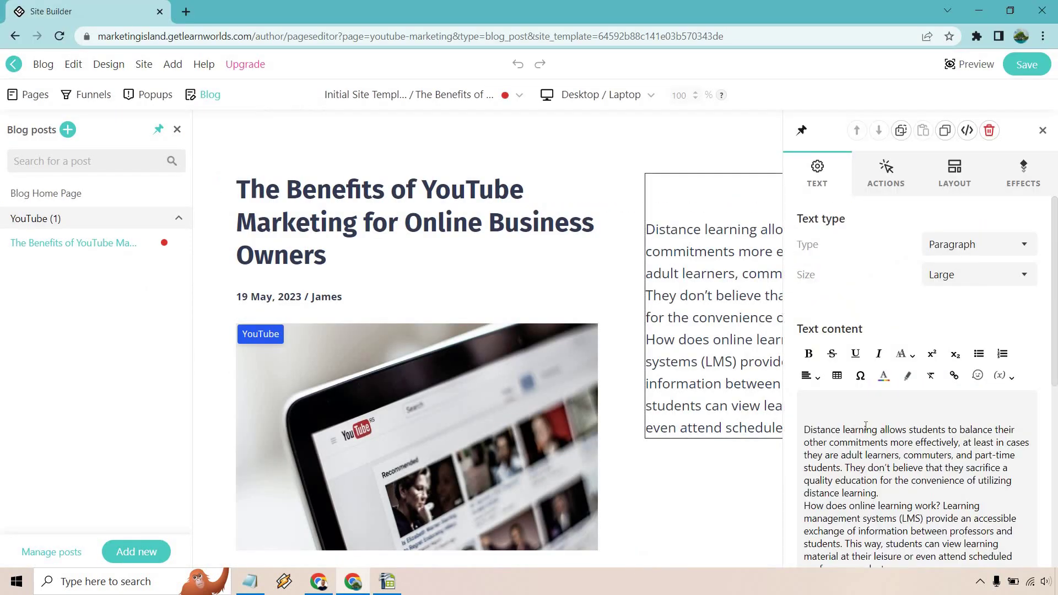
{"action": "scroll", "coordinate": [891, 391], "scroll_direction": "down", "scroll_amount": 3}
{"action": "key", "text": "ctrl+a"}
{"action": "key", "text": "BackSpace"}
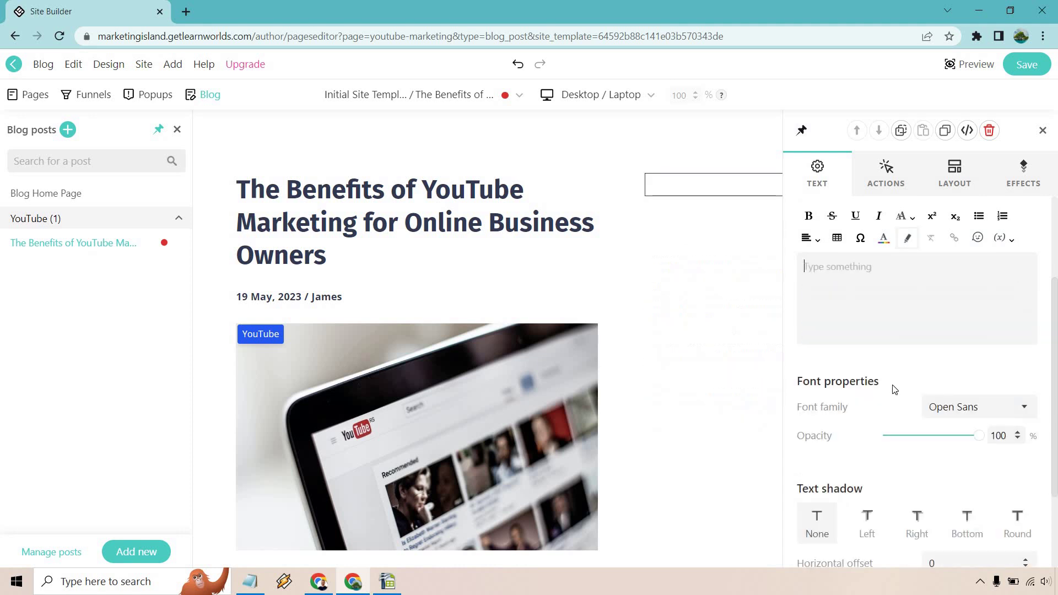
{"action": "key", "text": "ctrl+v"}
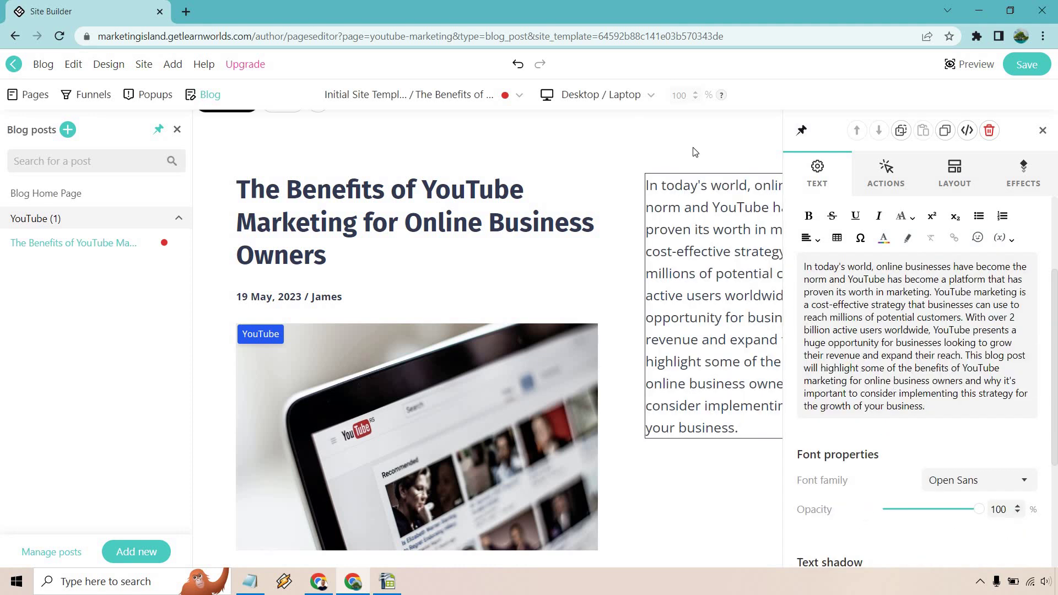
{"action": "left_click", "coordinate": [606, 167]}
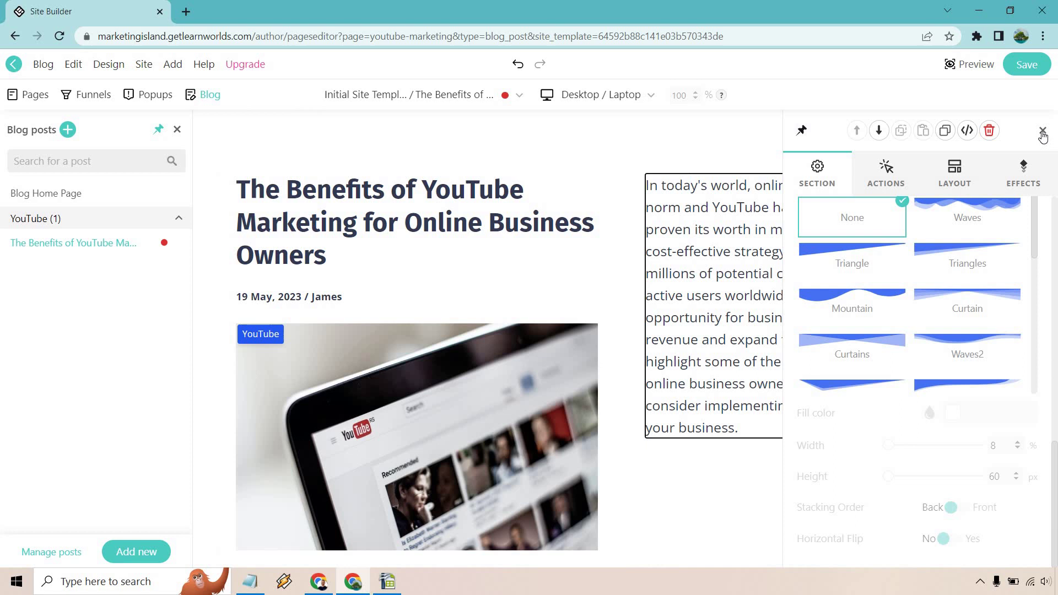
{"action": "left_click", "coordinate": [1042, 130]}
- Paste the 'YouTube helps to reach a wider audience' paragraph over the first text block
{"action": "scroll", "coordinate": [887, 264], "scroll_direction": "down", "scroll_amount": 10}
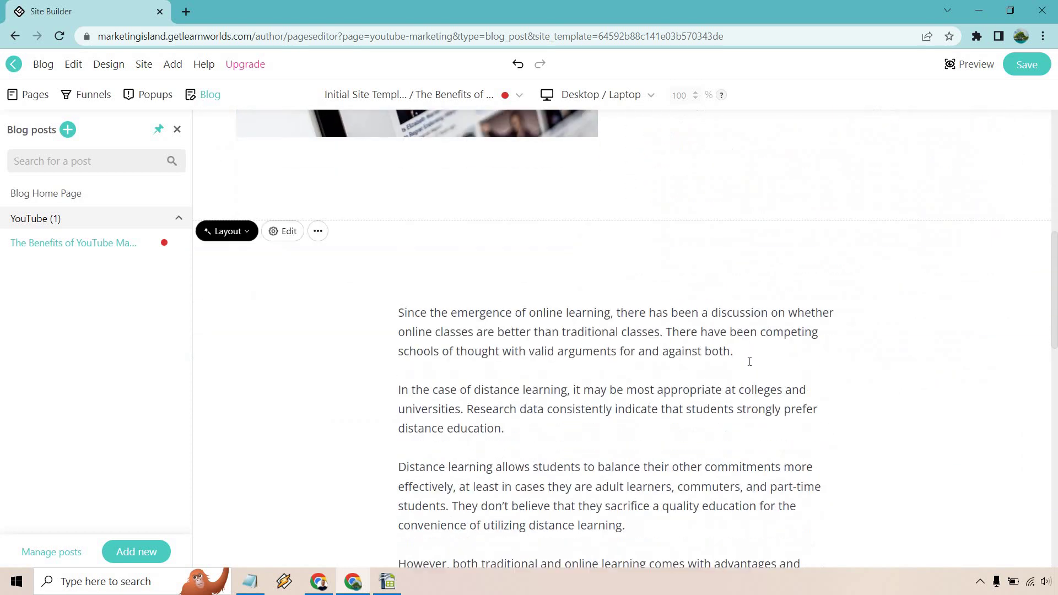
{"action": "left_click", "coordinate": [250, 581]}
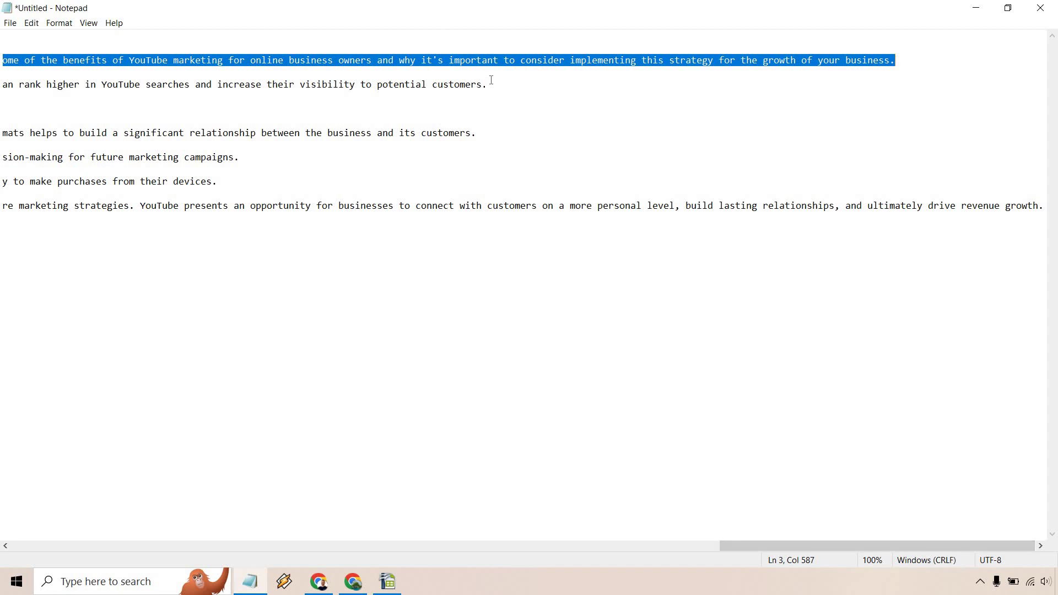
{"action": "left_click_drag", "start_coordinate": [497, 86], "coordinate": [2, 90]}
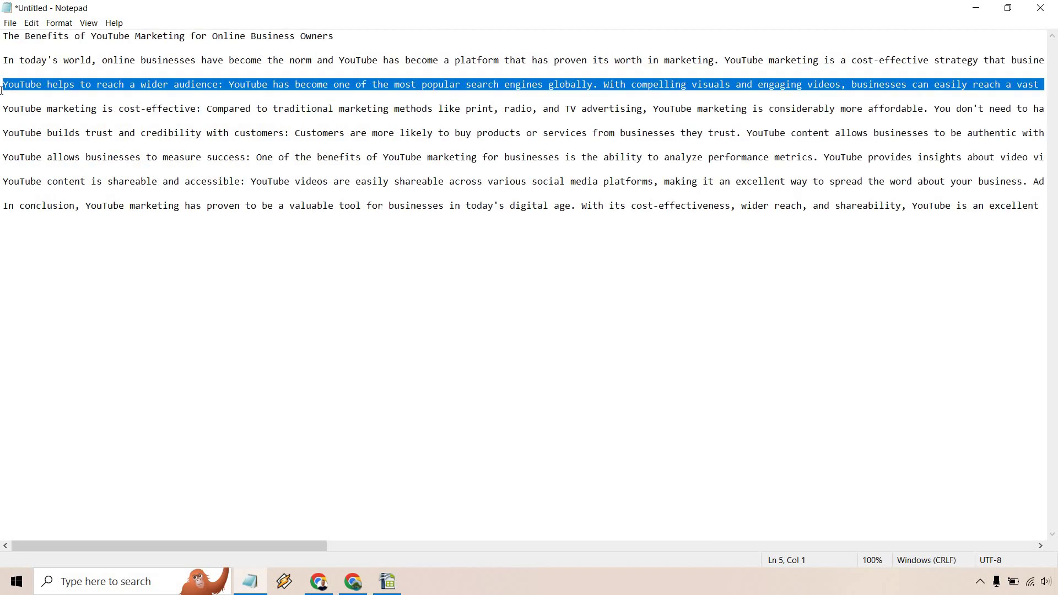
{"action": "left_click", "coordinate": [976, 8]}
{"action": "left_click", "coordinate": [692, 262]}
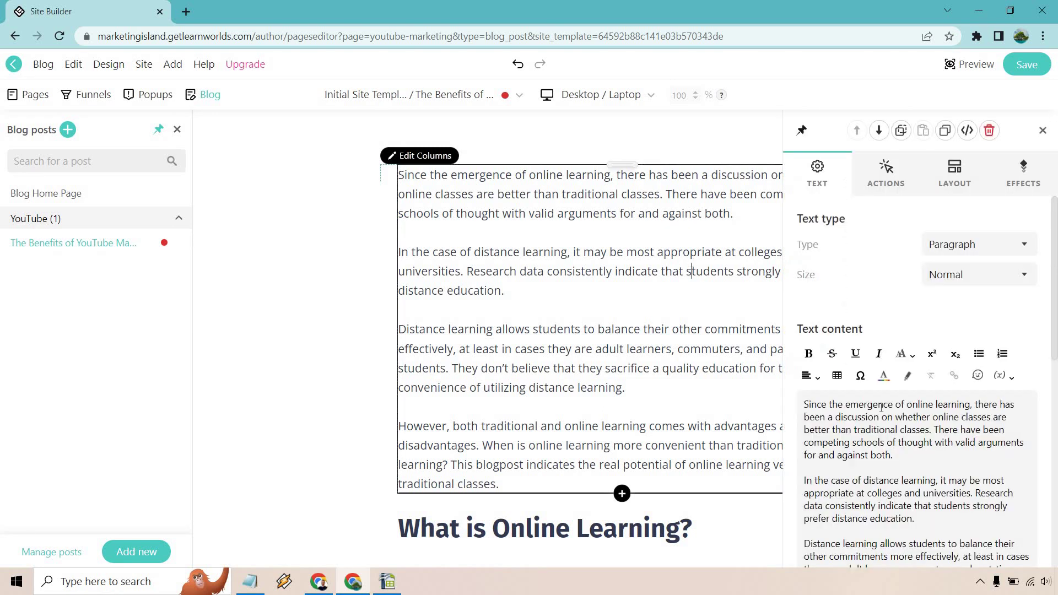
{"action": "left_click", "coordinate": [916, 454]}
{"action": "key", "text": "ctrl+a"}
{"action": "key", "text": "ctrl+v"}
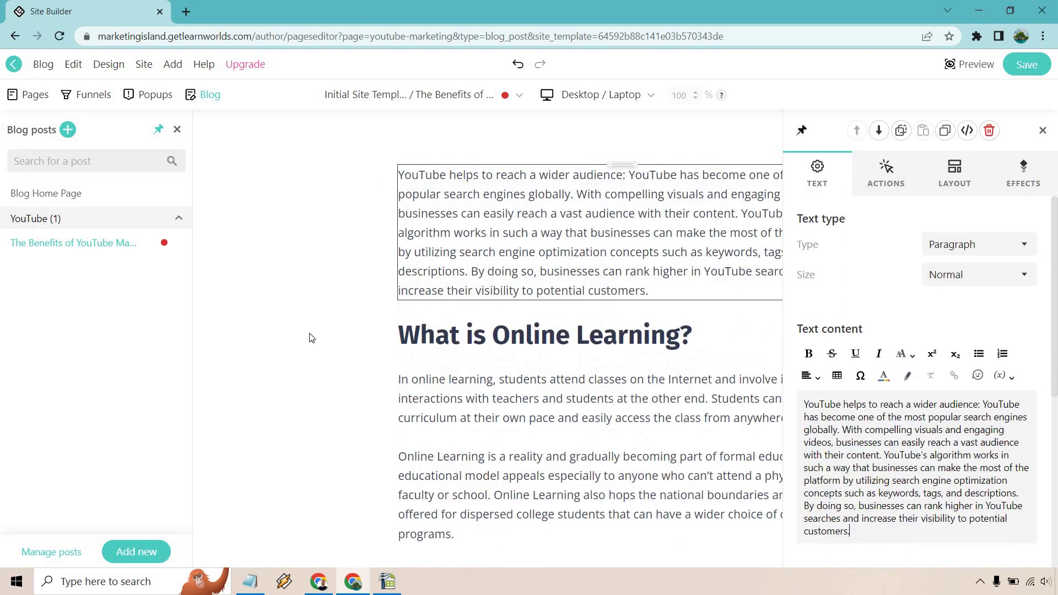
{"action": "left_click", "coordinate": [269, 300]}
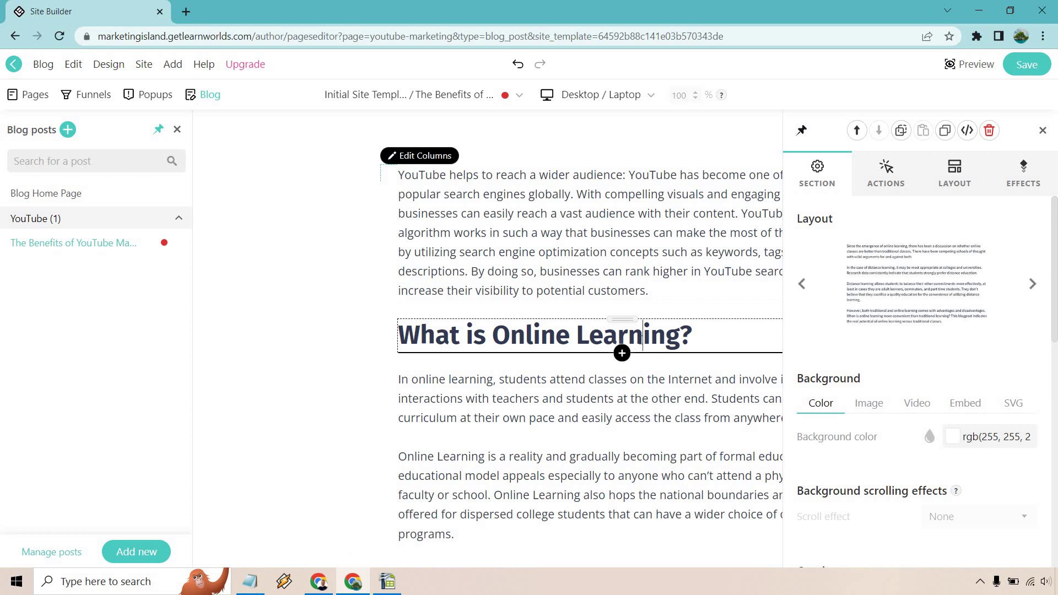
- Rename the 'What is Online Learning?' heading to 'Benefits Of YouTube'
{"action": "triple_click", "coordinate": [632, 344]}
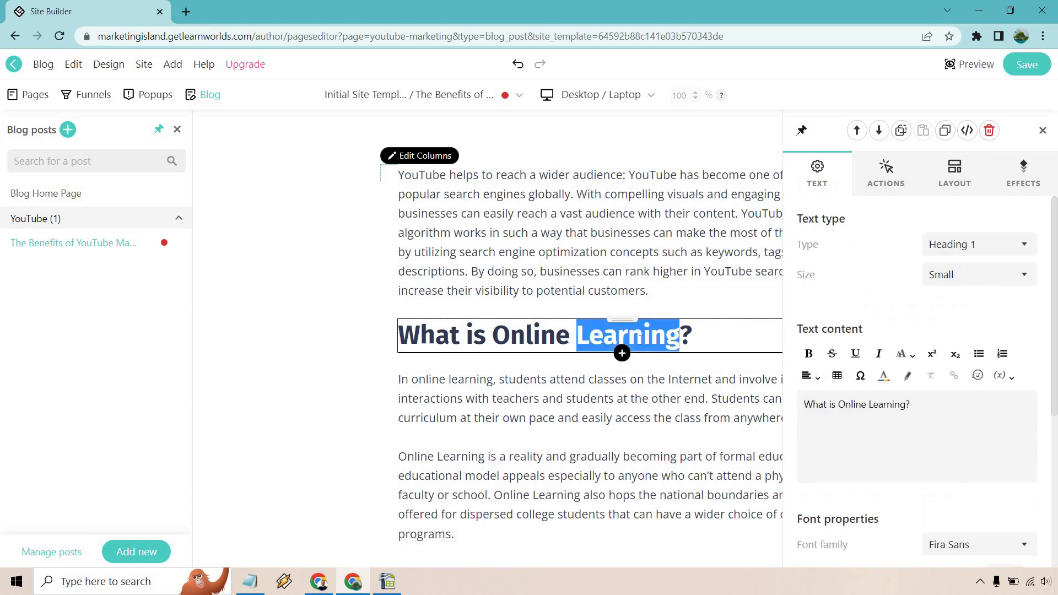
{"action": "triple_click", "coordinate": [884, 405]}
{"action": "type", "text": "Benefits O"}
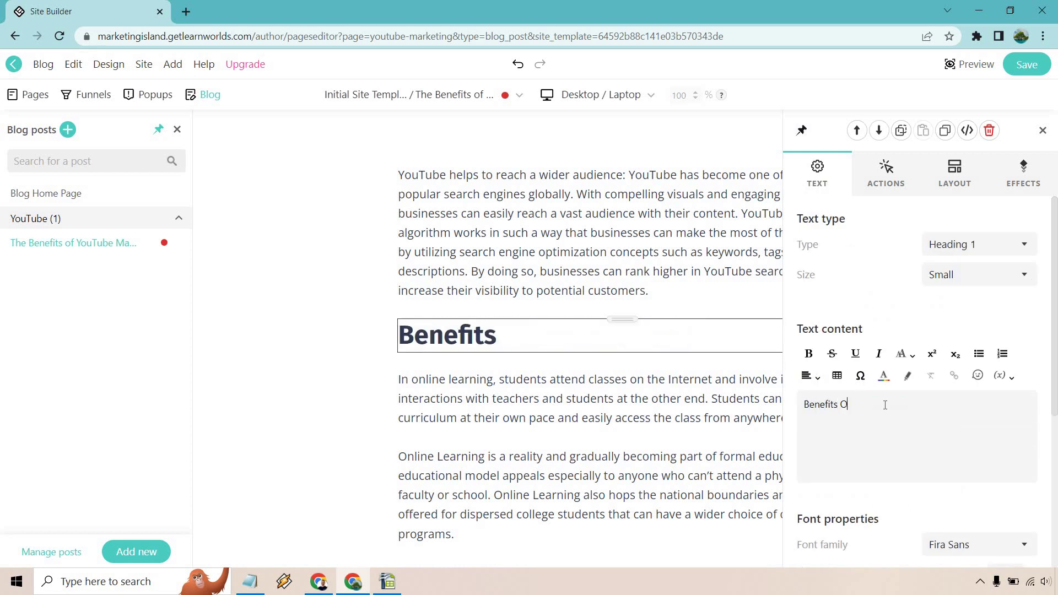
{"action": "type", "text": "f Youtube"}
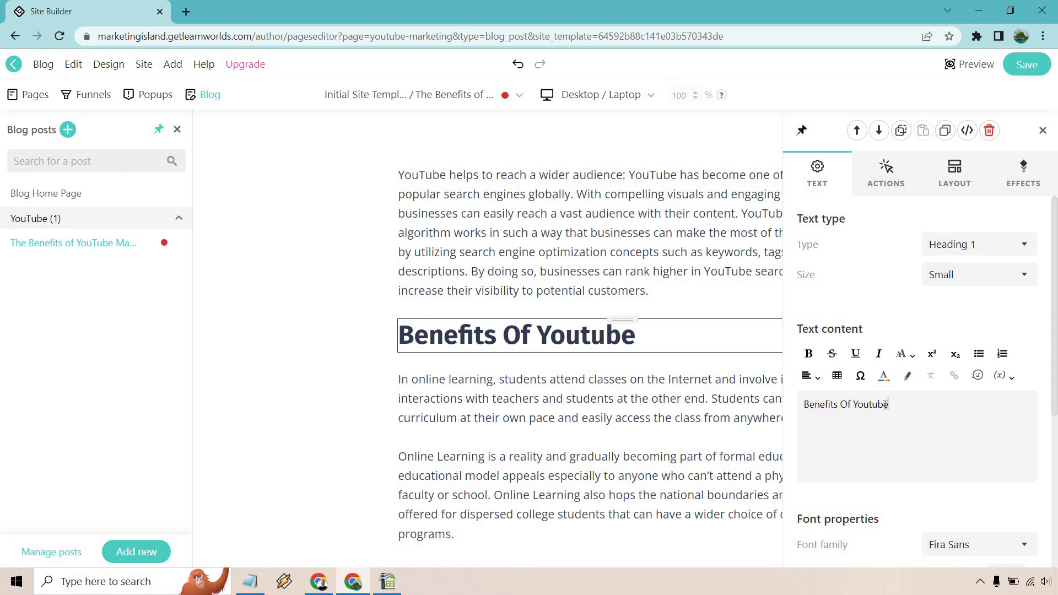
{"action": "left_click", "coordinate": [592, 337]}
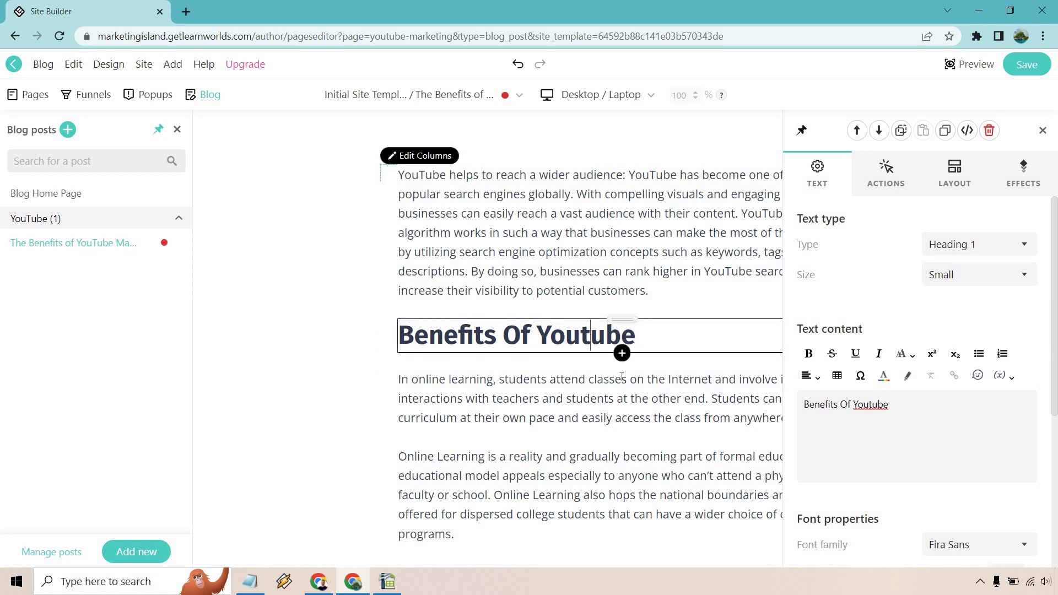
{"action": "key", "text": "BackSpace"}
{"action": "type", "text": "T"}
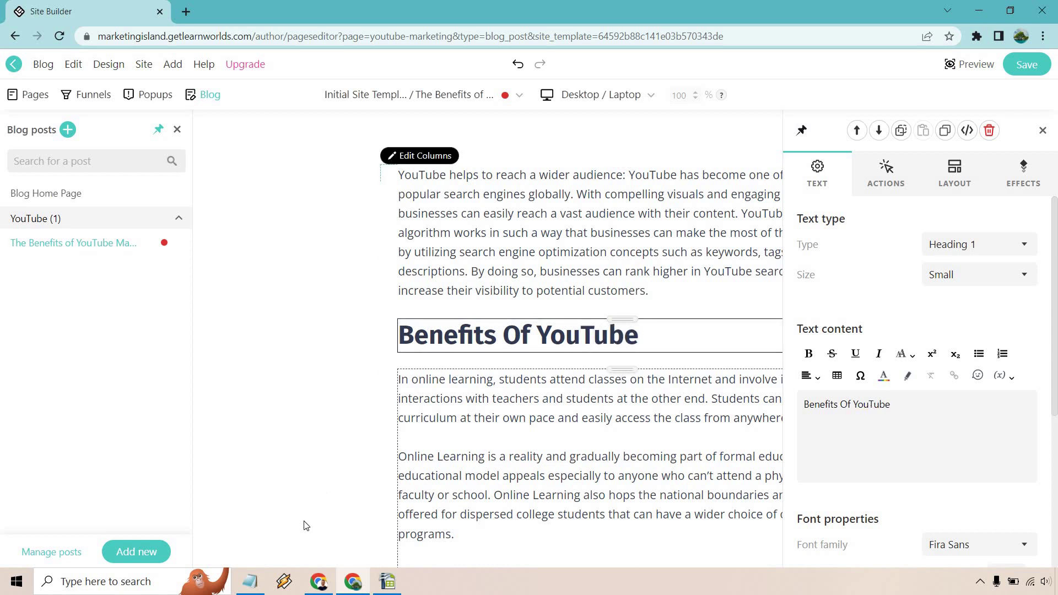
- Paste the cost-effective marketing paragraph from the notes under the new heading
{"action": "left_click", "coordinate": [249, 581]}
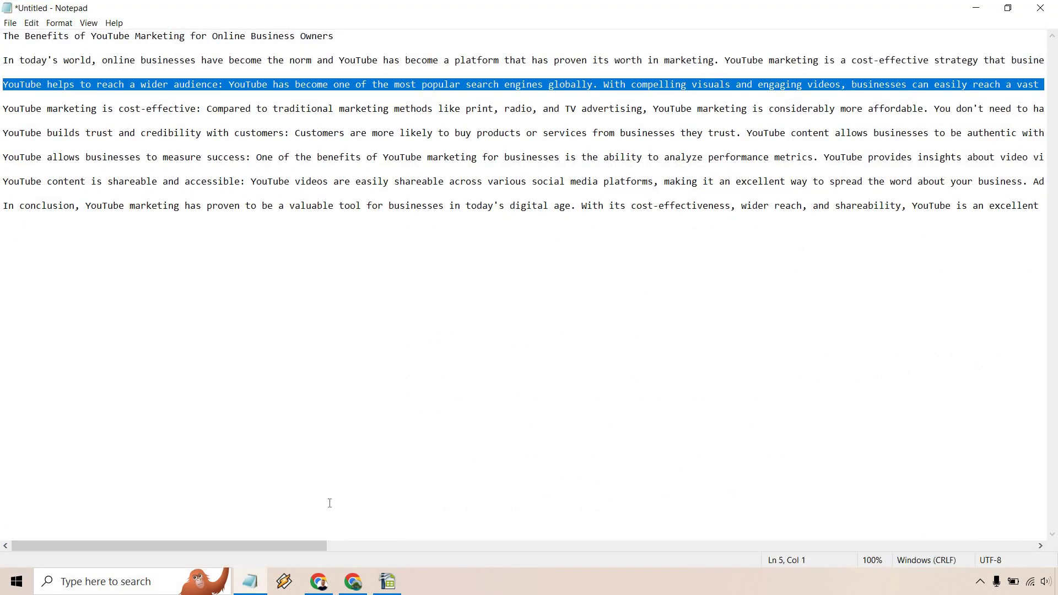
{"action": "left_click_drag", "start_coordinate": [319, 548], "coordinate": [931, 592]}
{"action": "scroll", "coordinate": [335, 111], "scroll_direction": "left", "scroll_amount": 2}
{"action": "left_click_drag", "start_coordinate": [323, 107], "coordinate": [13, 97]}
{"action": "key", "text": "ctrl+c"}
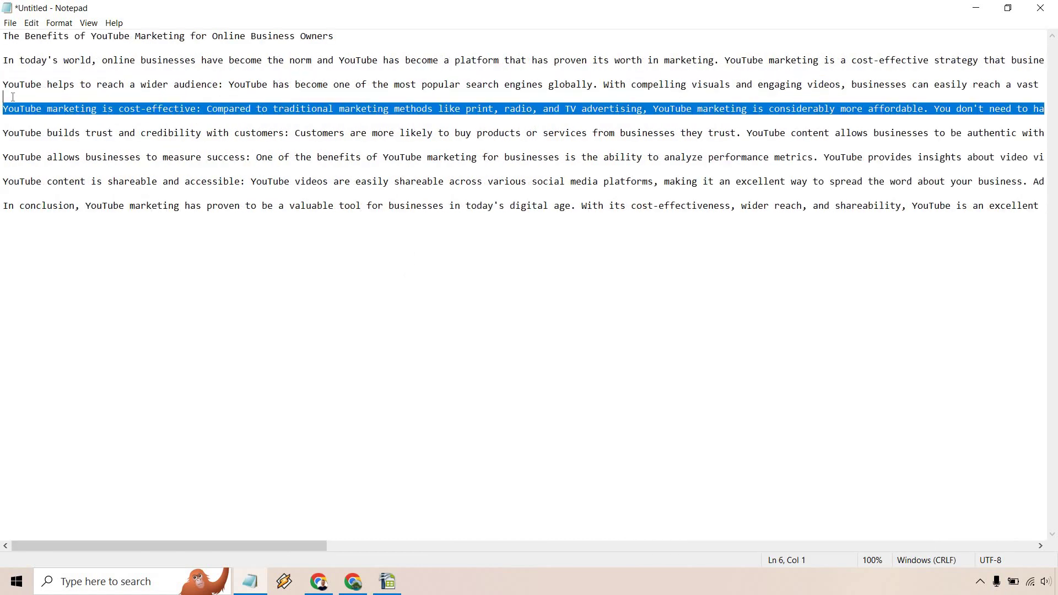
{"action": "left_click", "coordinate": [976, 8]}
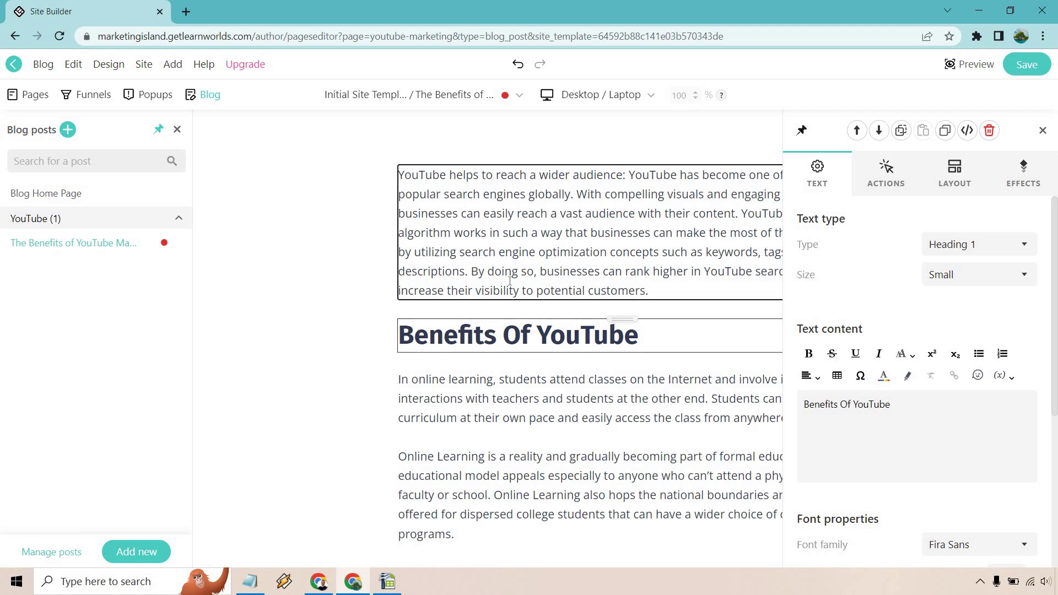
{"action": "left_click", "coordinate": [585, 275]}
{"action": "scroll", "coordinate": [585, 313], "scroll_direction": "down", "scroll_amount": 4}
{"action": "left_click", "coordinate": [585, 313]}
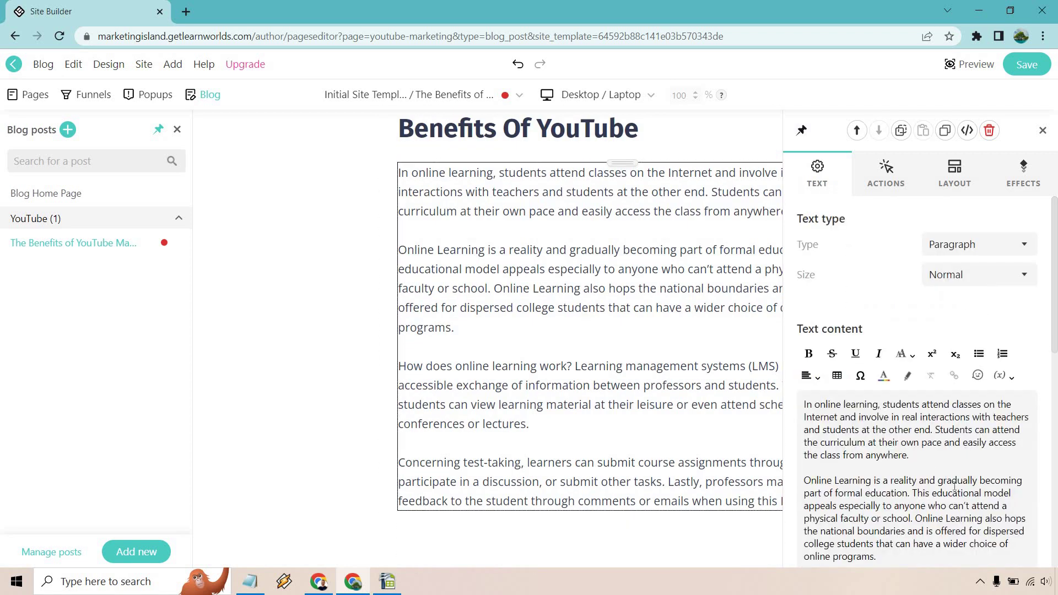
{"action": "key", "text": "ctrl+a"}
{"action": "key", "text": "ctrl+v"}
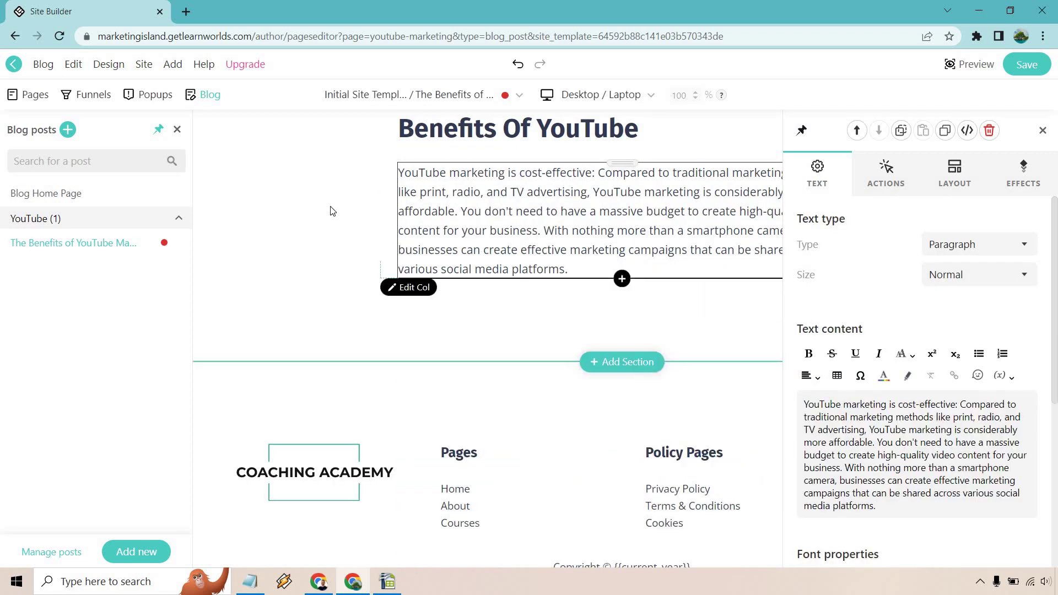
{"action": "left_click", "coordinate": [293, 205]}
{"action": "scroll", "coordinate": [358, 182], "scroll_direction": "up", "scroll_amount": 5}
{"action": "scroll", "coordinate": [683, 302], "scroll_direction": "down", "scroll_amount": 3}
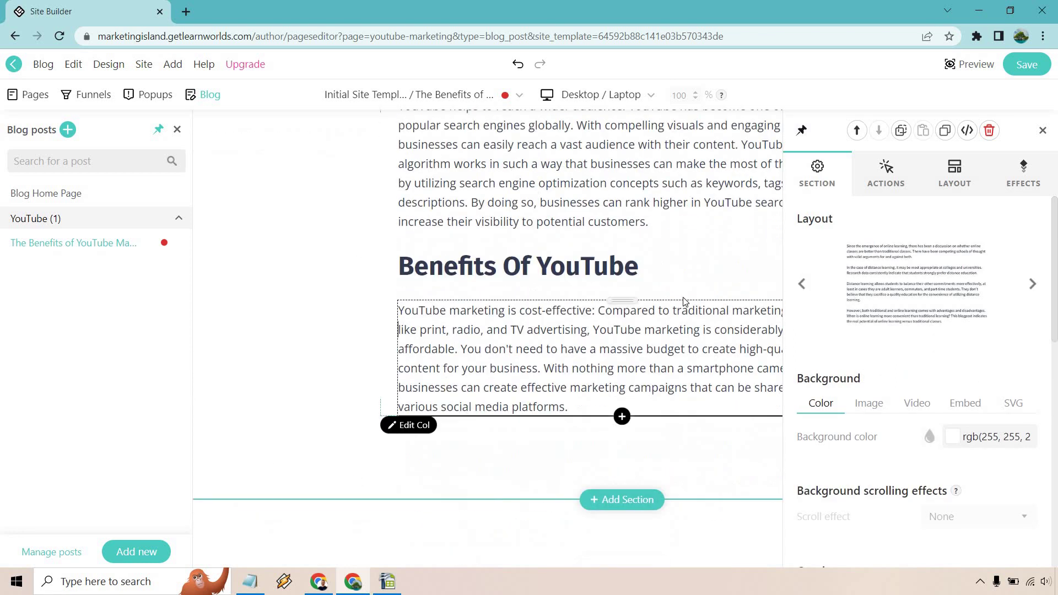
{"action": "left_click", "coordinate": [676, 352]}
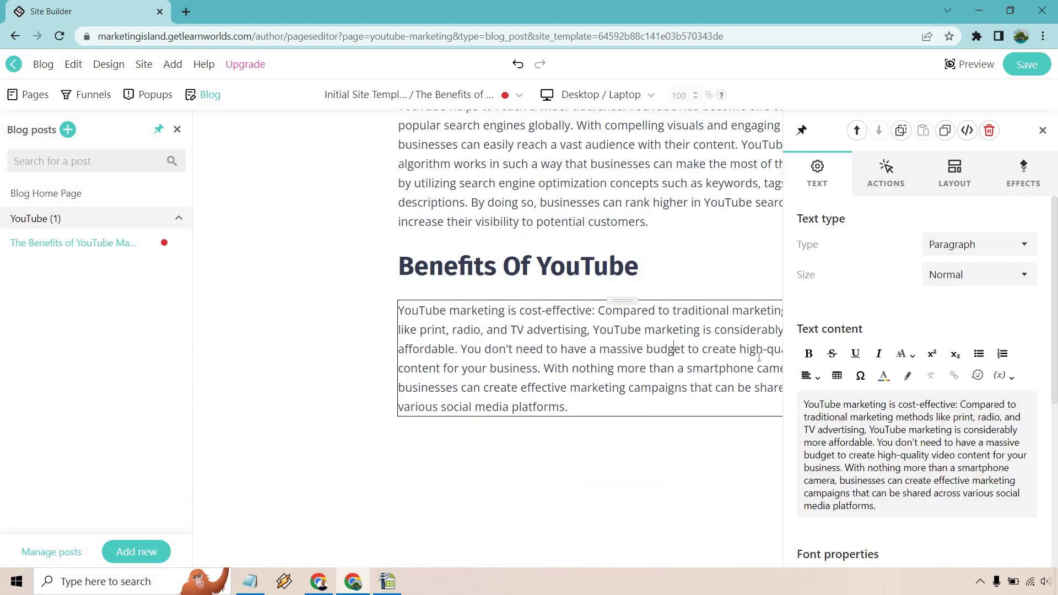
- Duplicate the 'Benefits Of YouTube' heading and move the copy below the cost-effective paragraph
{"action": "left_click", "coordinate": [608, 266]}
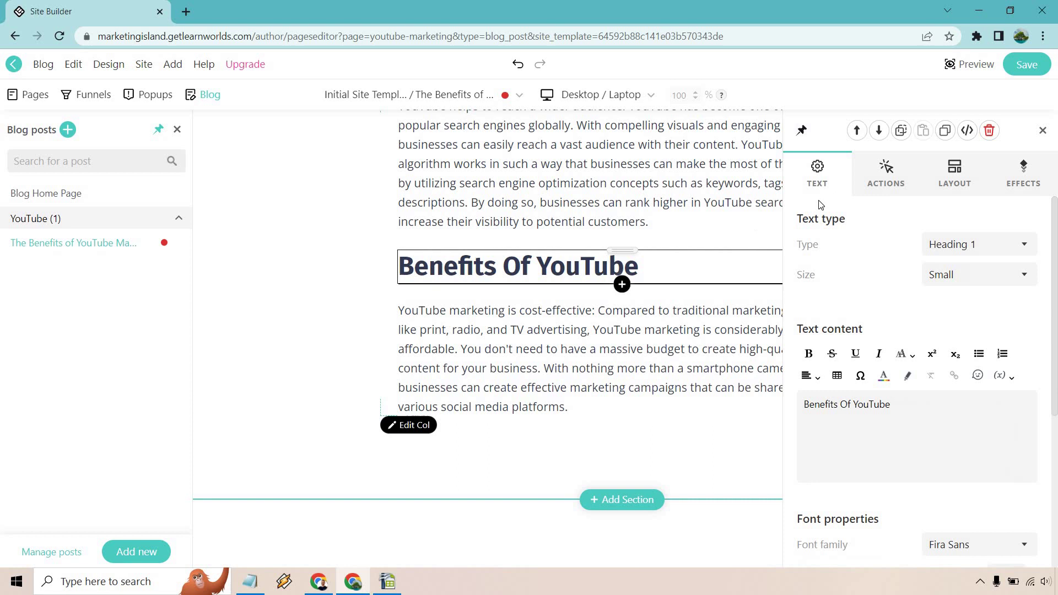
{"action": "left_click", "coordinate": [944, 131]}
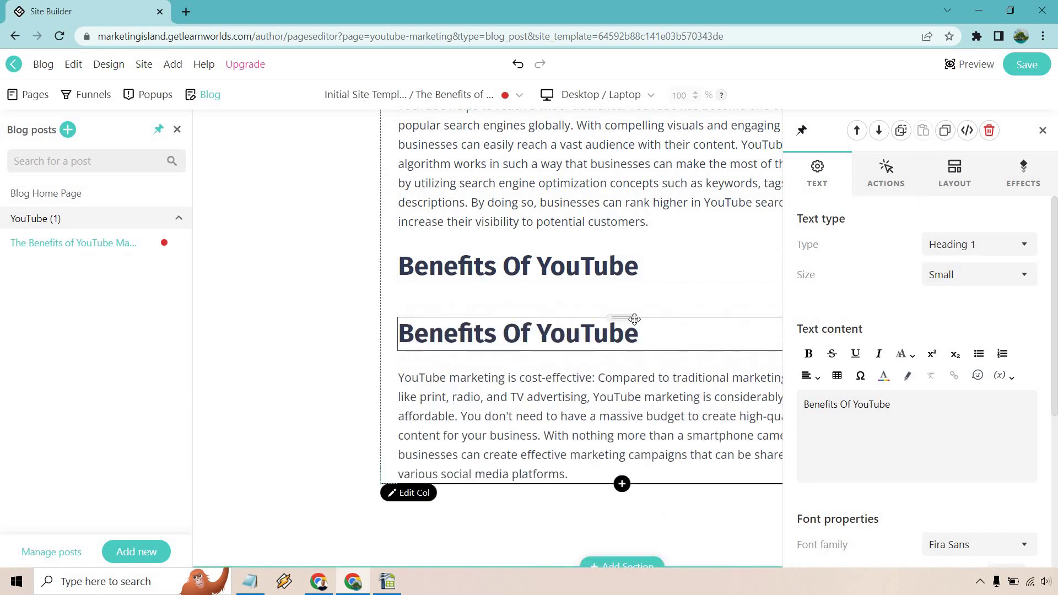
{"action": "left_click_drag", "start_coordinate": [635, 319], "coordinate": [632, 465]}
{"action": "left_click", "coordinate": [631, 457]}
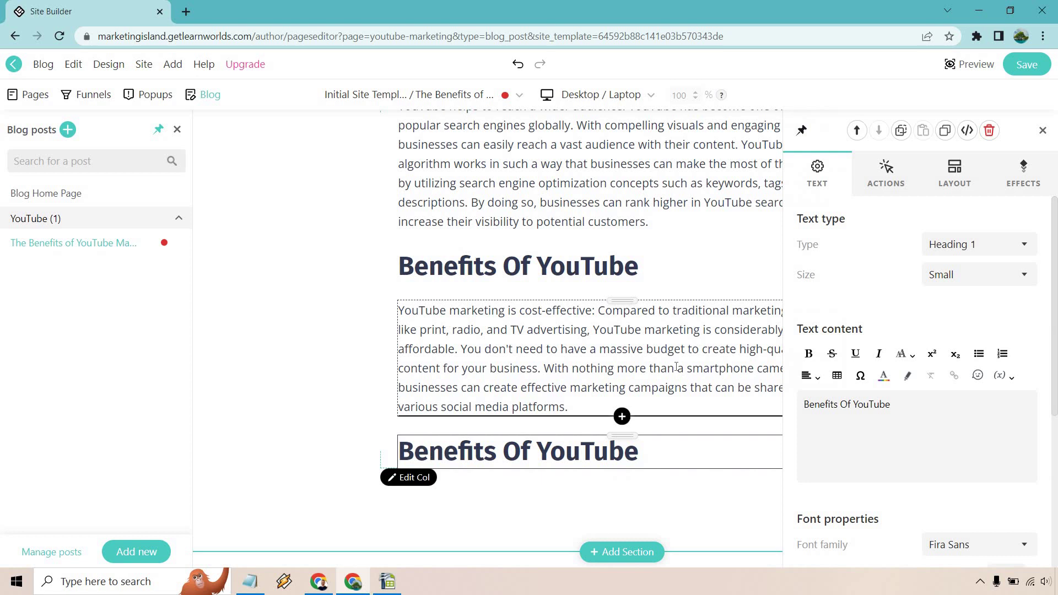
- Duplicate the cost-effective paragraph and move the copy under the second heading
{"action": "left_click", "coordinate": [675, 367]}
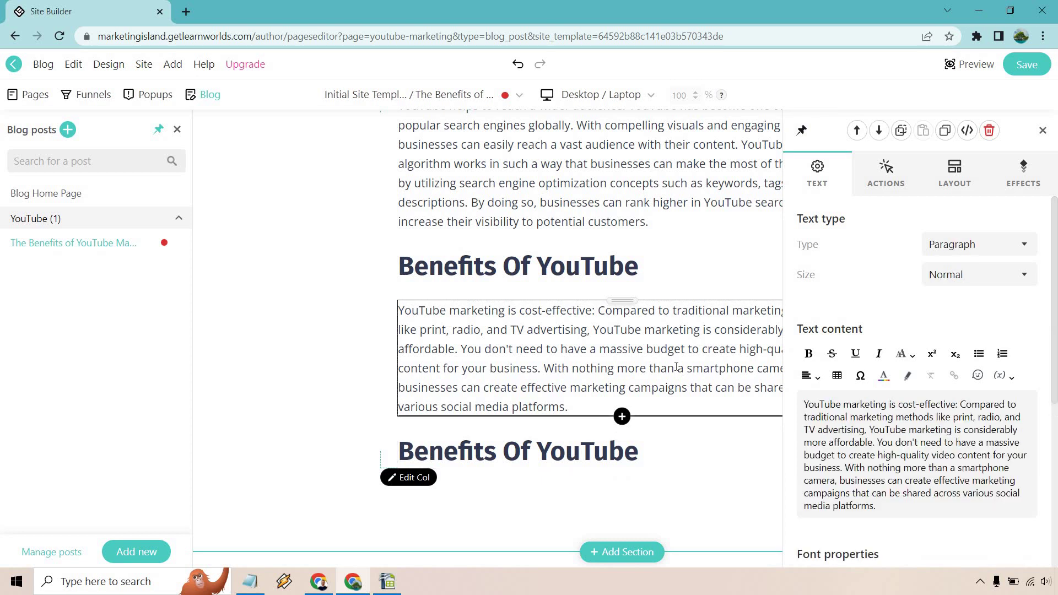
{"action": "left_click", "coordinate": [945, 136]}
{"action": "scroll", "coordinate": [621, 340], "scroll_direction": "down", "scroll_amount": 3}
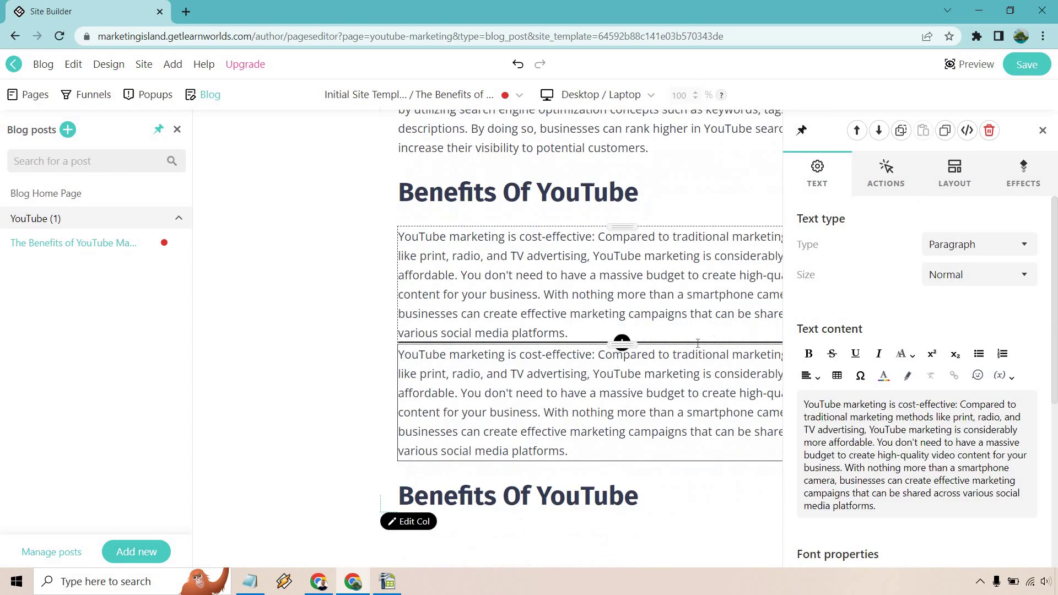
{"action": "left_click_drag", "start_coordinate": [622, 281], "coordinate": [621, 441]}
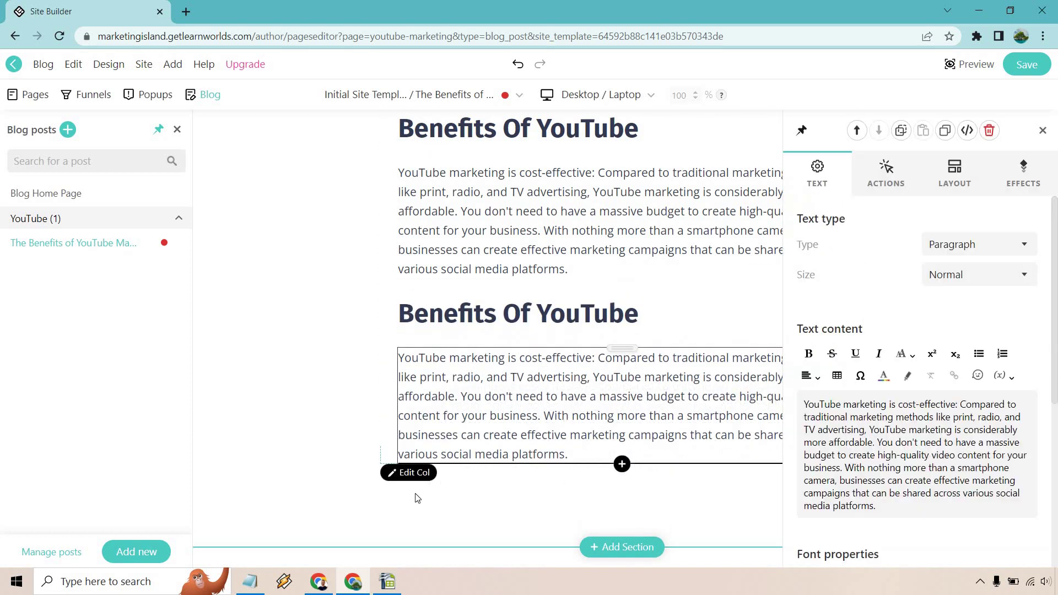
- Copy the trust and credibility paragraph from the notes into the second paragraph copy
{"action": "left_click", "coordinate": [249, 583]}
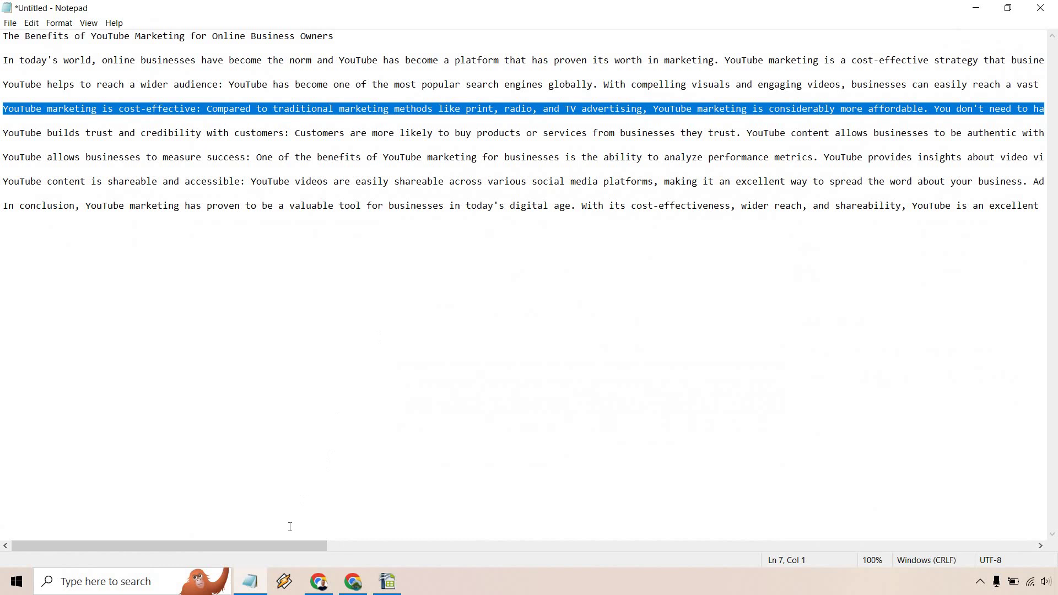
{"action": "left_click_drag", "start_coordinate": [290, 543], "coordinate": [963, 548]}
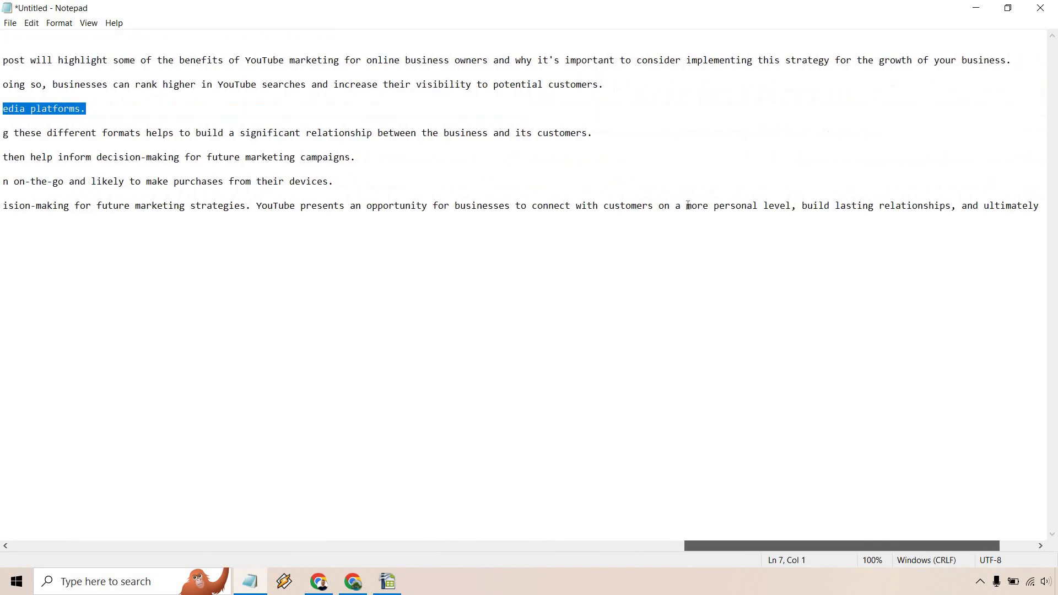
{"action": "left_click_drag", "start_coordinate": [604, 132], "coordinate": [2, 131]}
{"action": "left_click", "coordinate": [975, 8]}
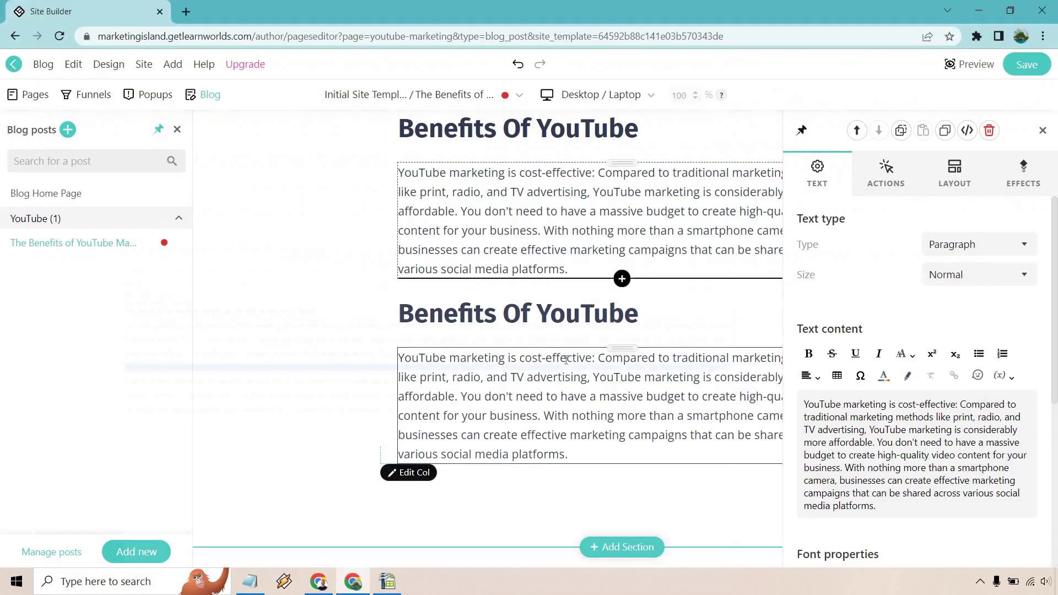
{"action": "triple_click", "coordinate": [561, 379]}
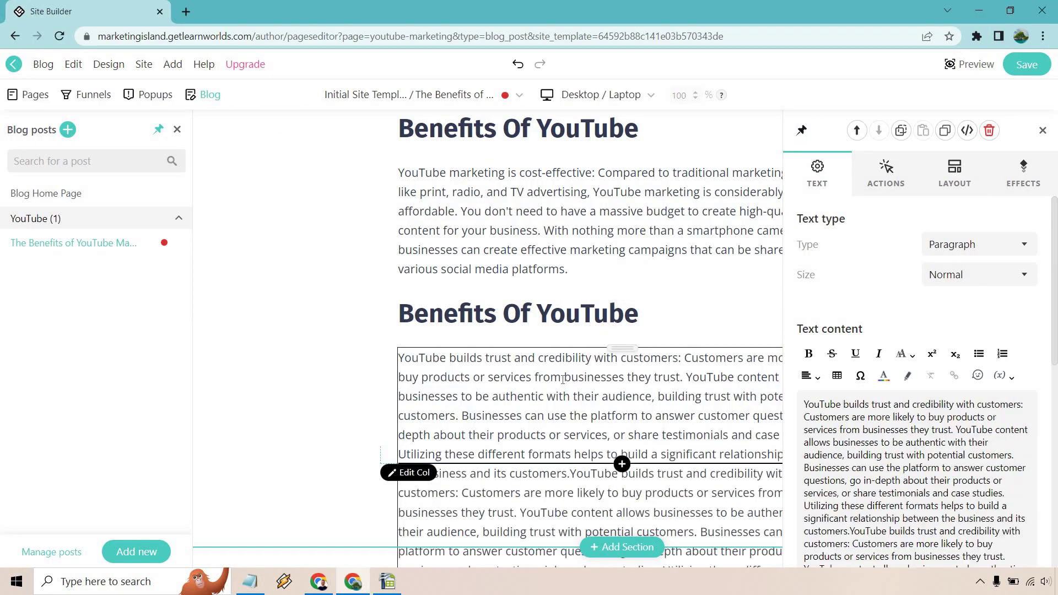
- Retype the second heading as 'YouTube Builds Trust'
{"action": "scroll", "coordinate": [556, 375], "scroll_direction": "down", "scroll_amount": 1}
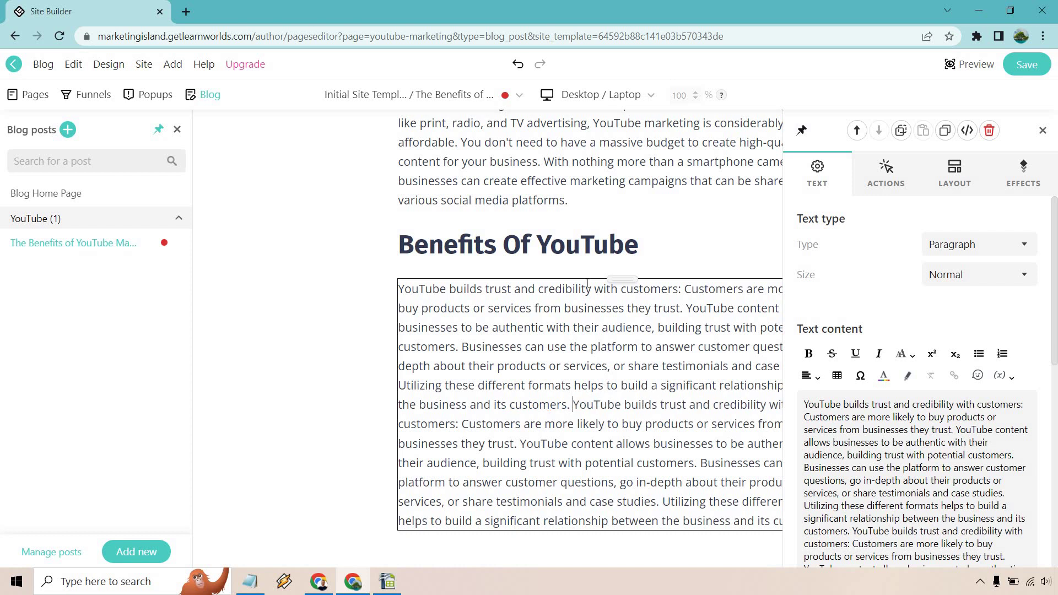
{"action": "left_click", "coordinate": [518, 244]}
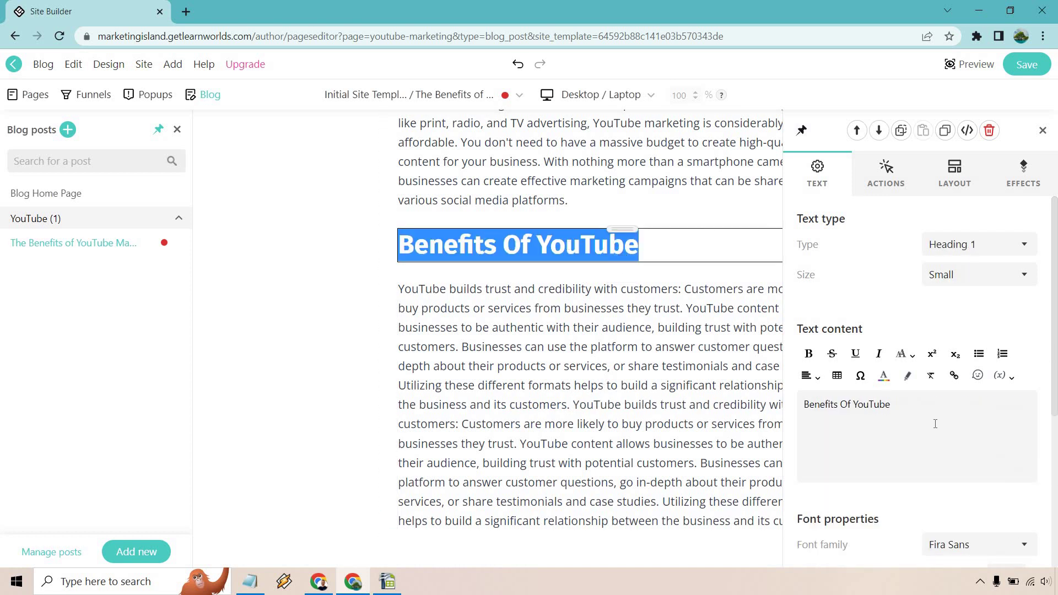
{"action": "type", "text": "YouT"}
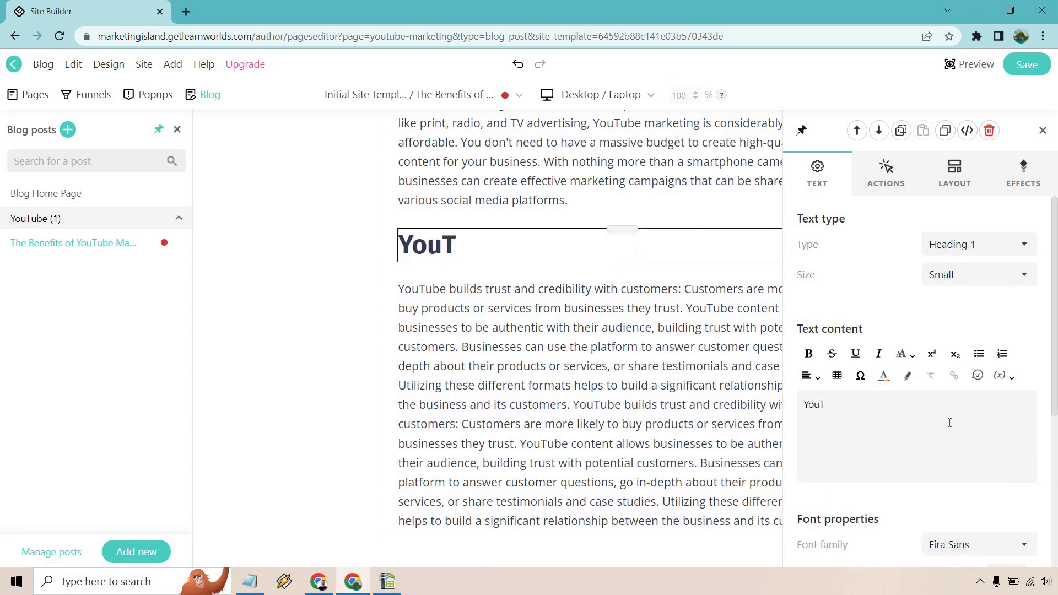
{"action": "type", "text": "ube Builds "}
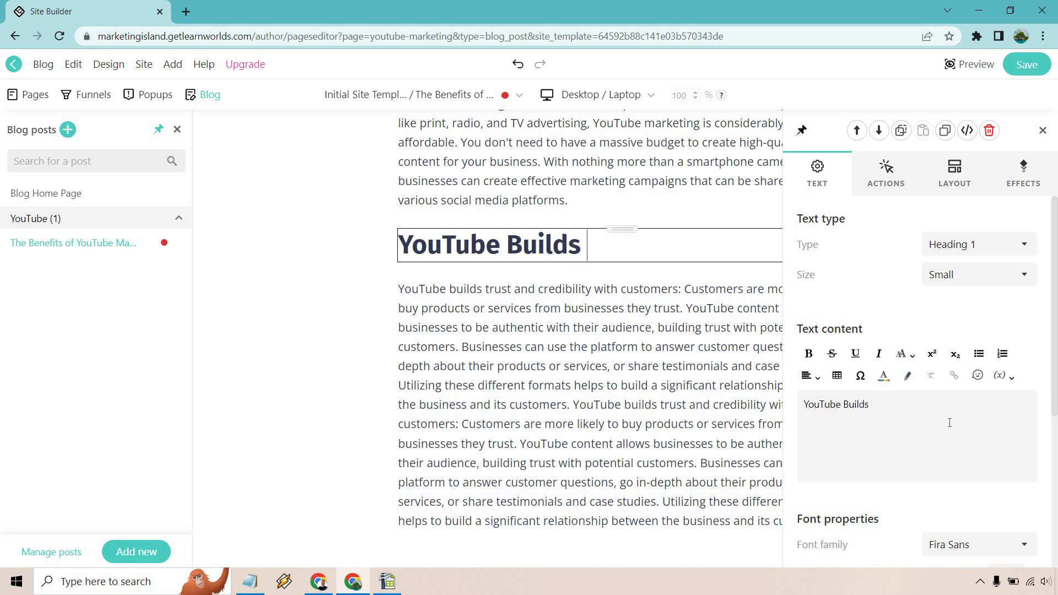
{"action": "type", "text": "Trust"}
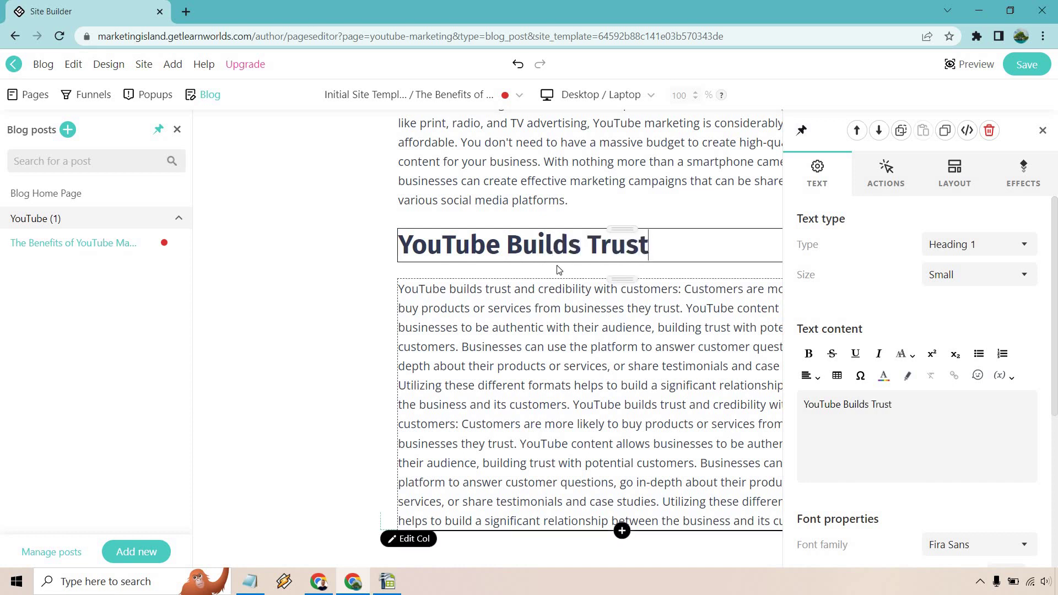
- Close the section settings and save the blog post
{"action": "left_click", "coordinate": [703, 389]}
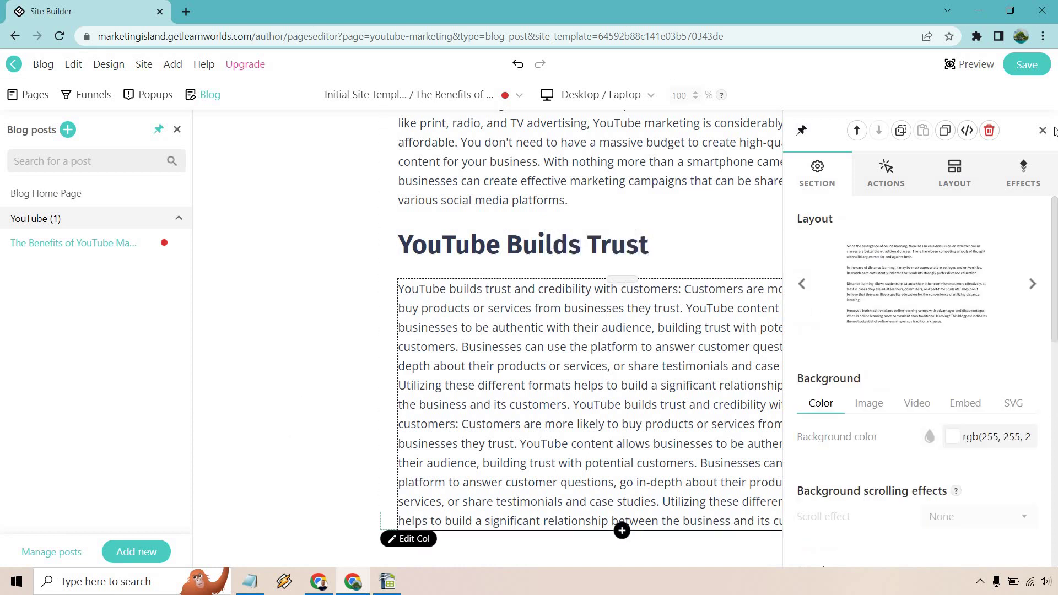
{"action": "left_click", "coordinate": [1042, 130]}
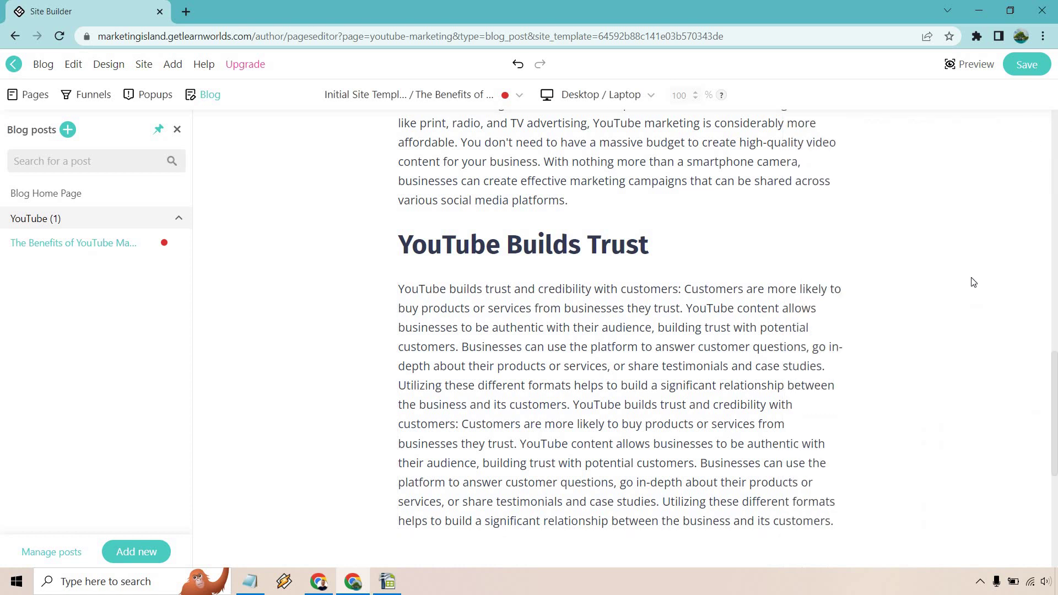
{"action": "scroll", "coordinate": [973, 282], "scroll_direction": "up", "scroll_amount": 15}
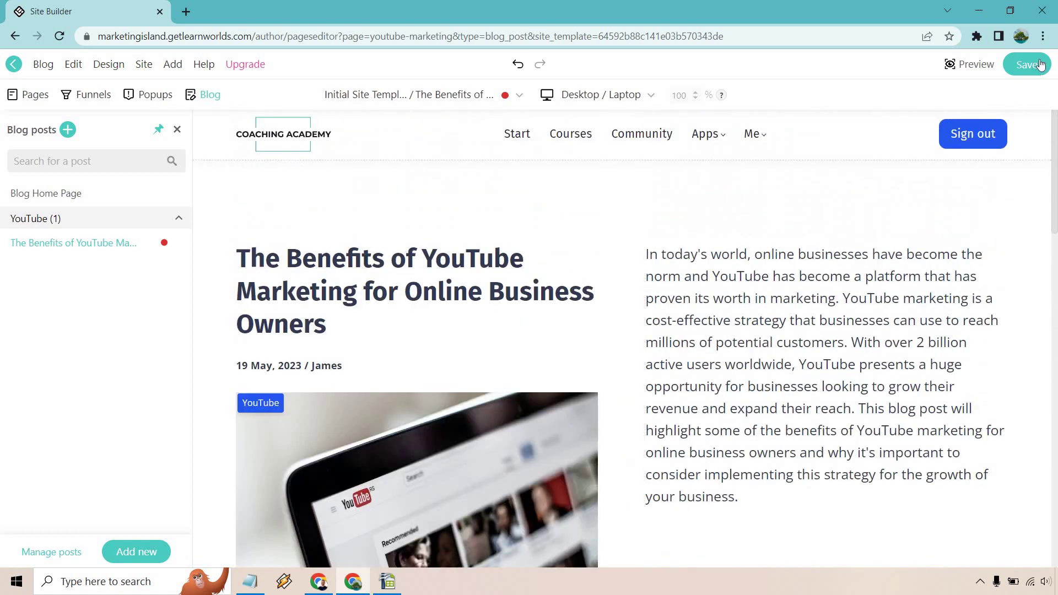
{"action": "left_click", "coordinate": [1039, 65]}
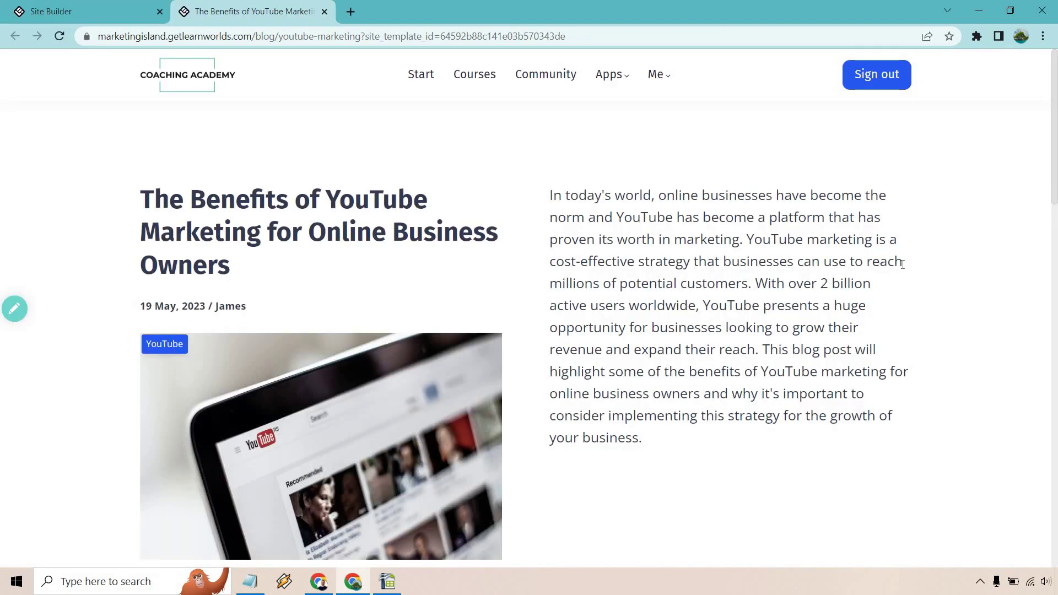
- Scroll through the live post to check the YouTube Builds Trust section
{"action": "scroll", "coordinate": [828, 313], "scroll_direction": "down", "scroll_amount": 4}
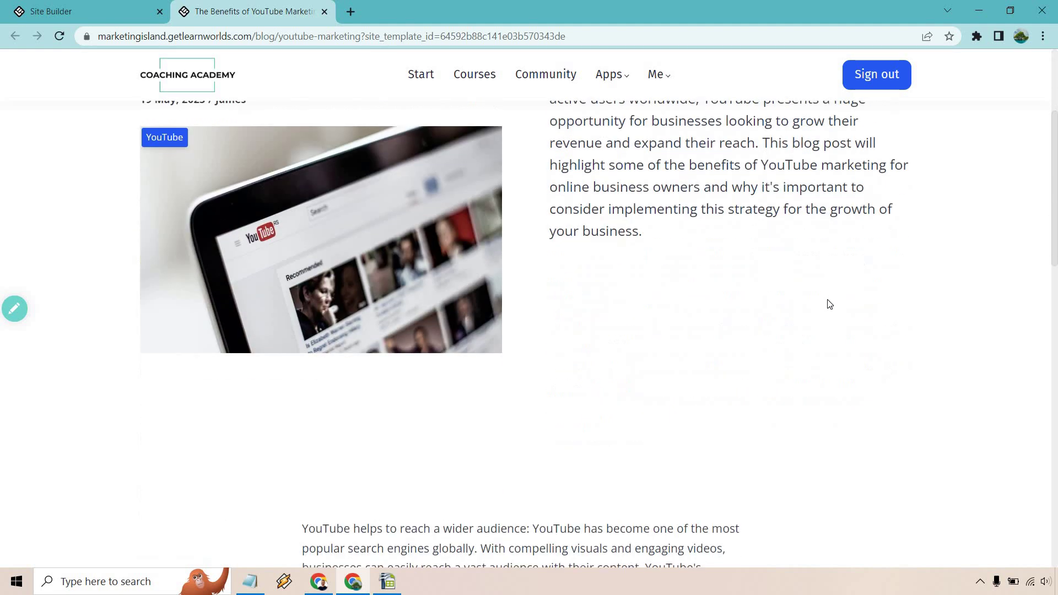
{"action": "scroll", "coordinate": [826, 302], "scroll_direction": "up", "scroll_amount": 4}
{"action": "scroll", "coordinate": [827, 303], "scroll_direction": "down", "scroll_amount": 10}
{"action": "scroll", "coordinate": [698, 260], "scroll_direction": "down", "scroll_amount": 12}
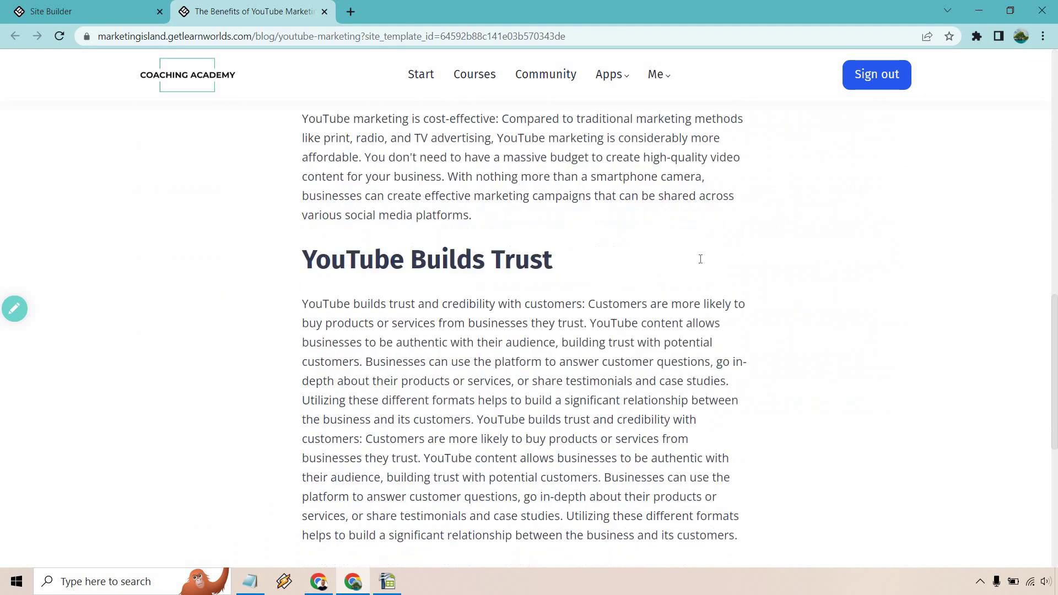
{"action": "scroll", "coordinate": [699, 260], "scroll_direction": "up", "scroll_amount": 16}
{"action": "scroll", "coordinate": [706, 268], "scroll_direction": "up", "scroll_amount": 5}
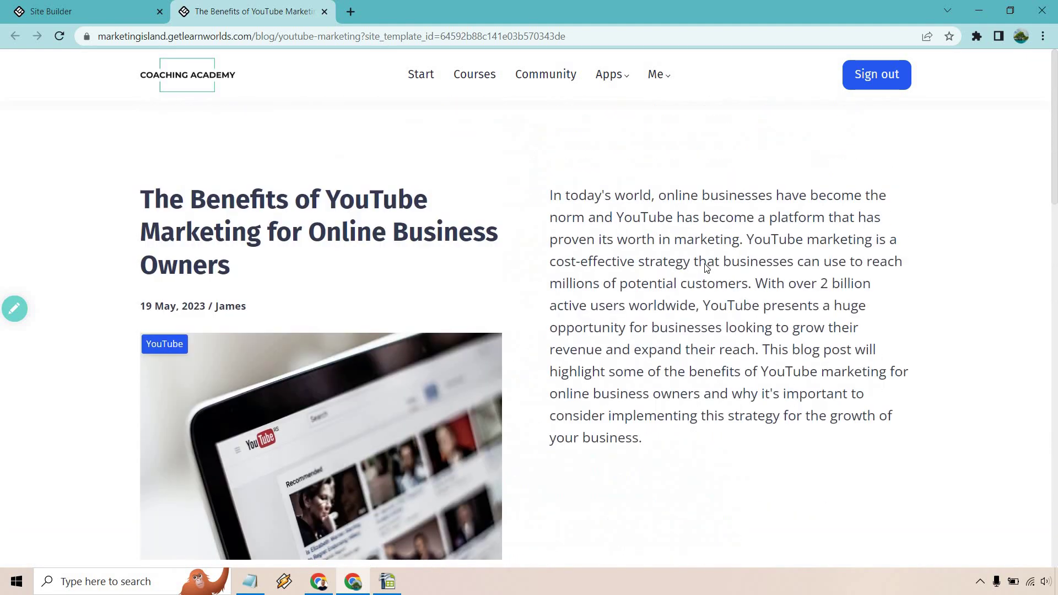
{"action": "scroll", "coordinate": [705, 264], "scroll_direction": "down", "scroll_amount": 3}
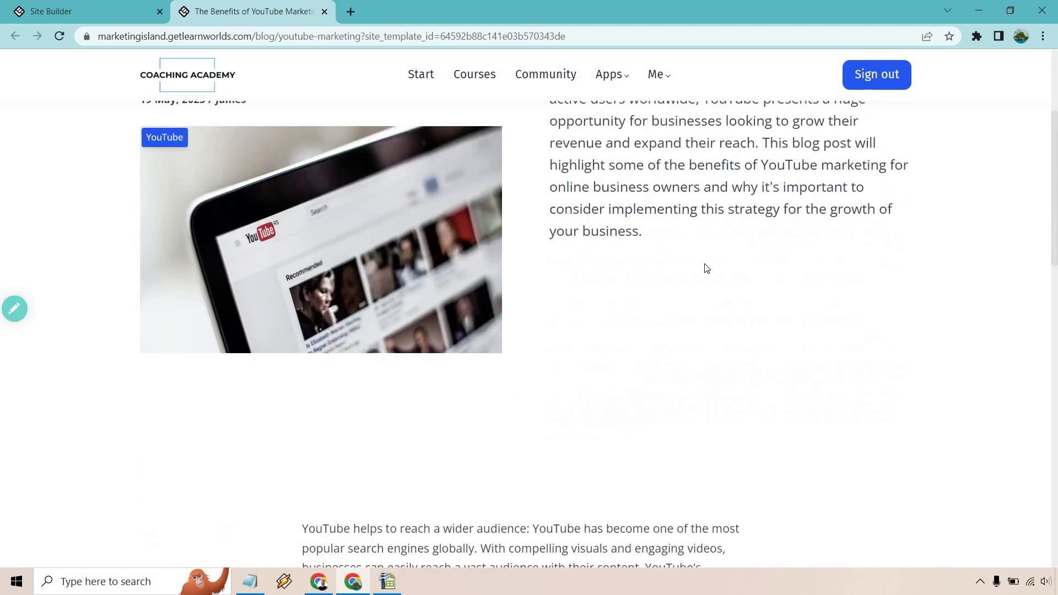
{"action": "scroll", "coordinate": [704, 266], "scroll_direction": "up", "scroll_amount": 3}
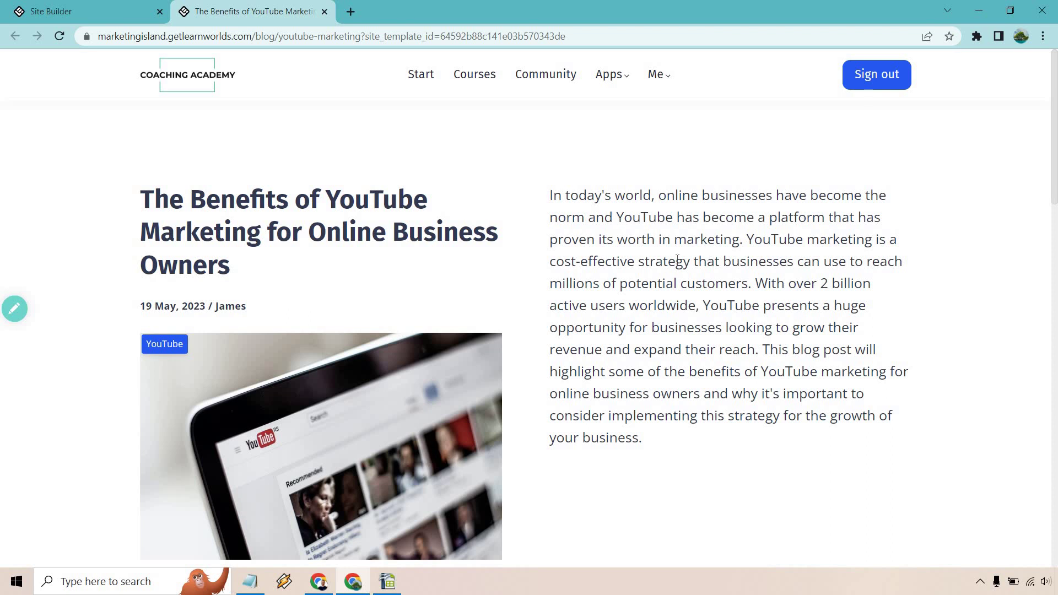
- Back in the editor, change the YouTube marketing post's status from Draft to Public in Post properties
{"action": "left_click", "coordinate": [323, 12]}
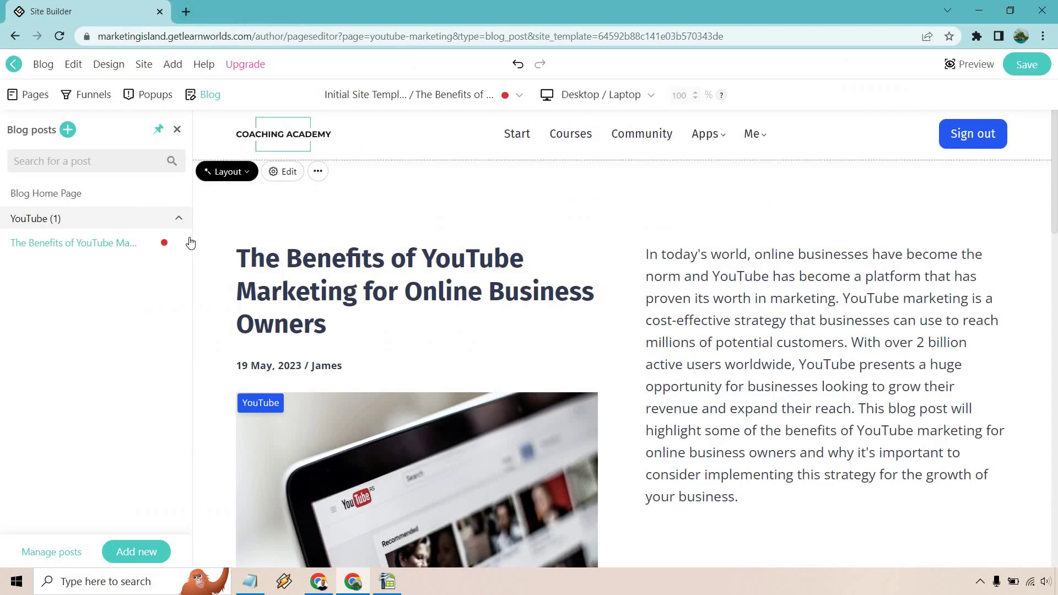
{"action": "mouse_move", "coordinate": [171, 247]}
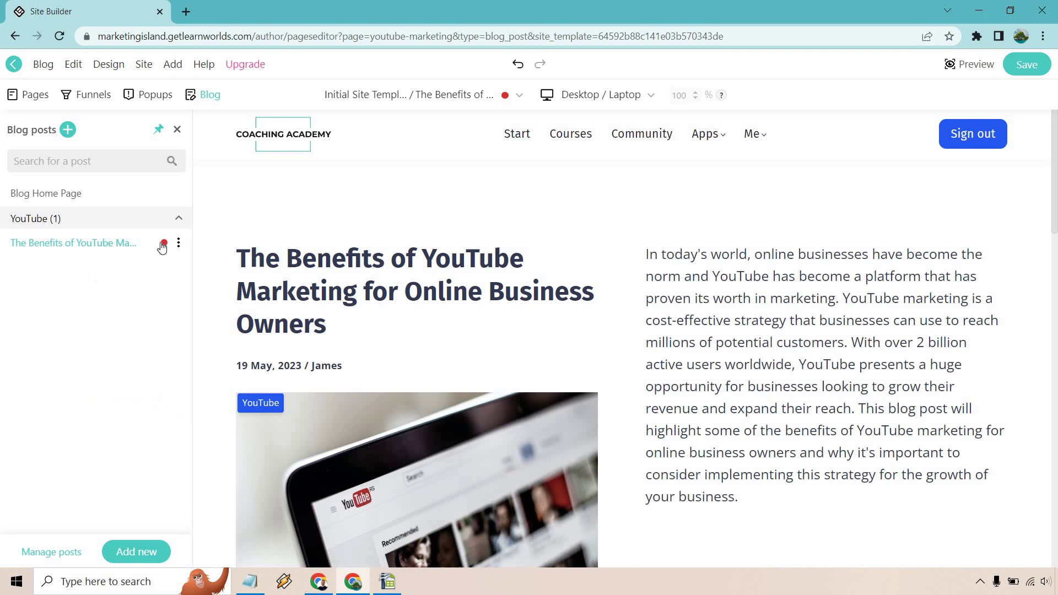
{"action": "left_click", "coordinate": [178, 243]}
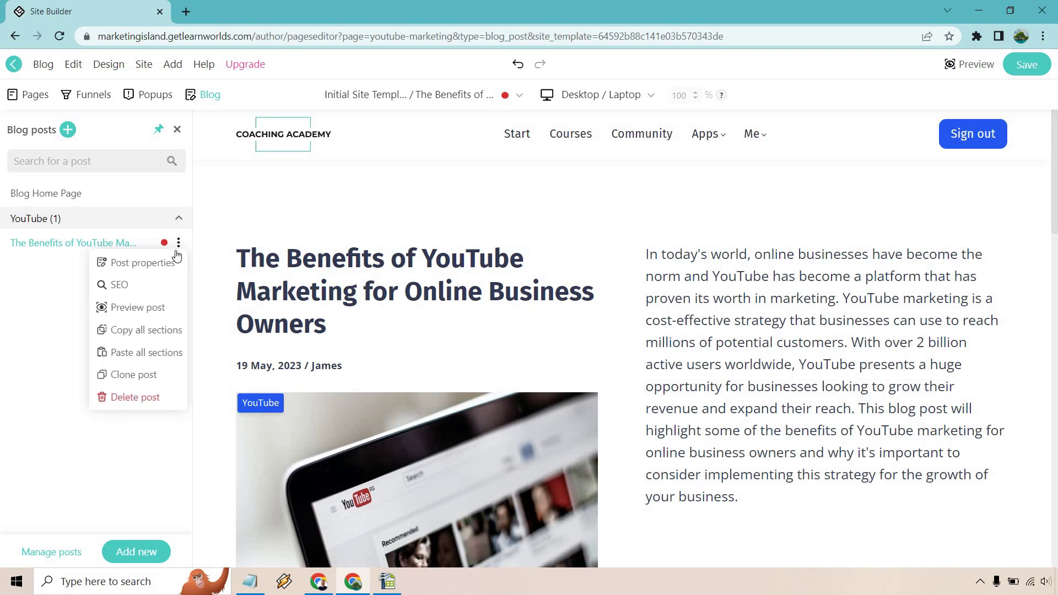
{"action": "left_click", "coordinate": [164, 270]}
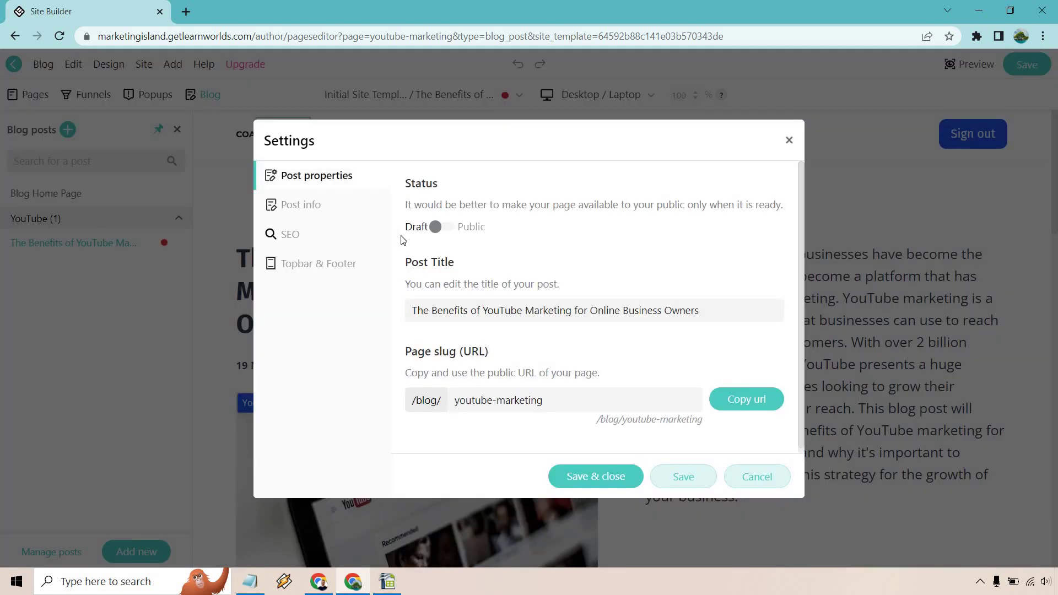
{"action": "left_click", "coordinate": [438, 231]}
- Look over the post's info, SEO, and top bar and footer settings
{"action": "left_click", "coordinate": [322, 208]}
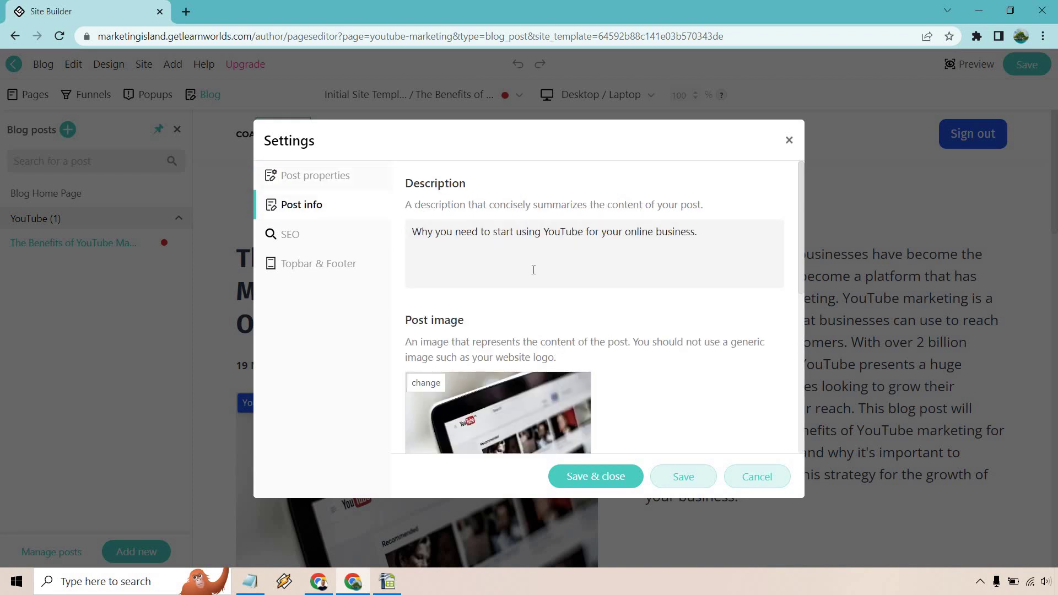
{"action": "scroll", "coordinate": [602, 278], "scroll_direction": "down", "scroll_amount": 5}
{"action": "scroll", "coordinate": [673, 279], "scroll_direction": "down", "scroll_amount": 3}
{"action": "left_click", "coordinate": [285, 241]}
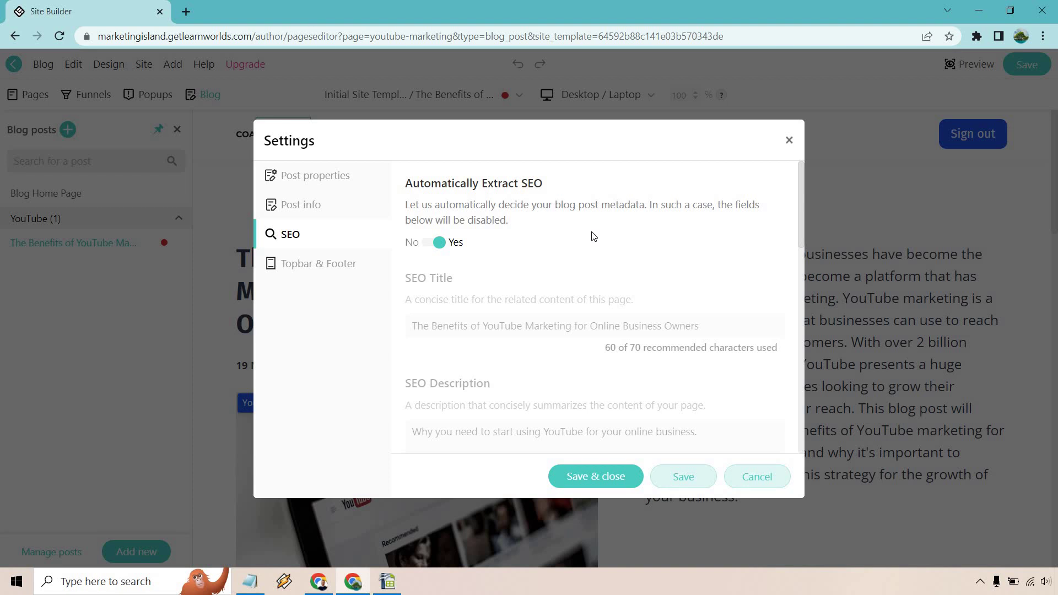
{"action": "scroll", "coordinate": [593, 236], "scroll_direction": "down", "scroll_amount": 10}
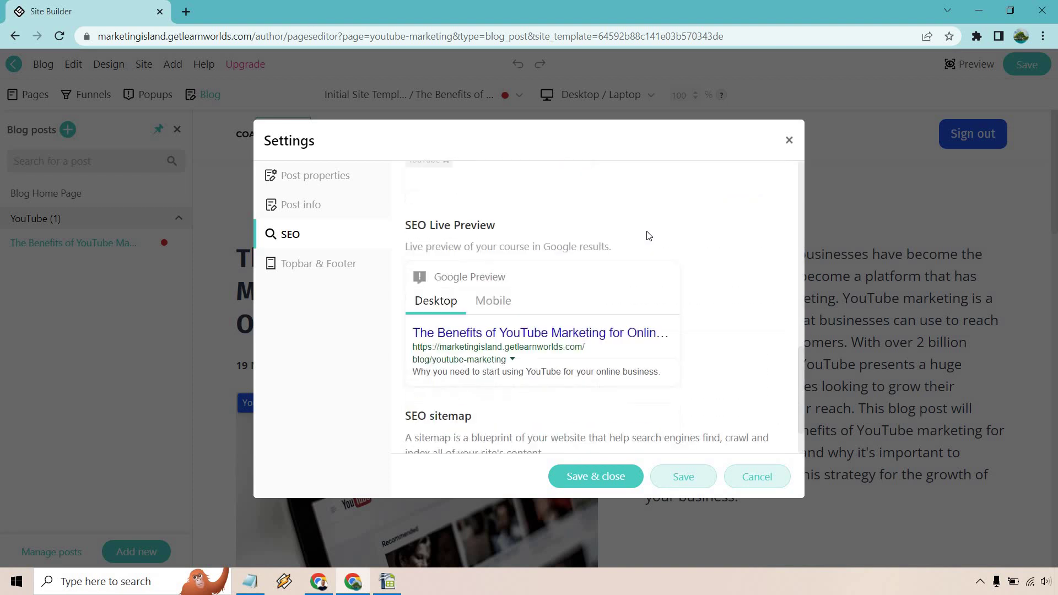
{"action": "scroll", "coordinate": [648, 236], "scroll_direction": "down", "scroll_amount": 2}
{"action": "scroll", "coordinate": [710, 248], "scroll_direction": "up", "scroll_amount": 12}
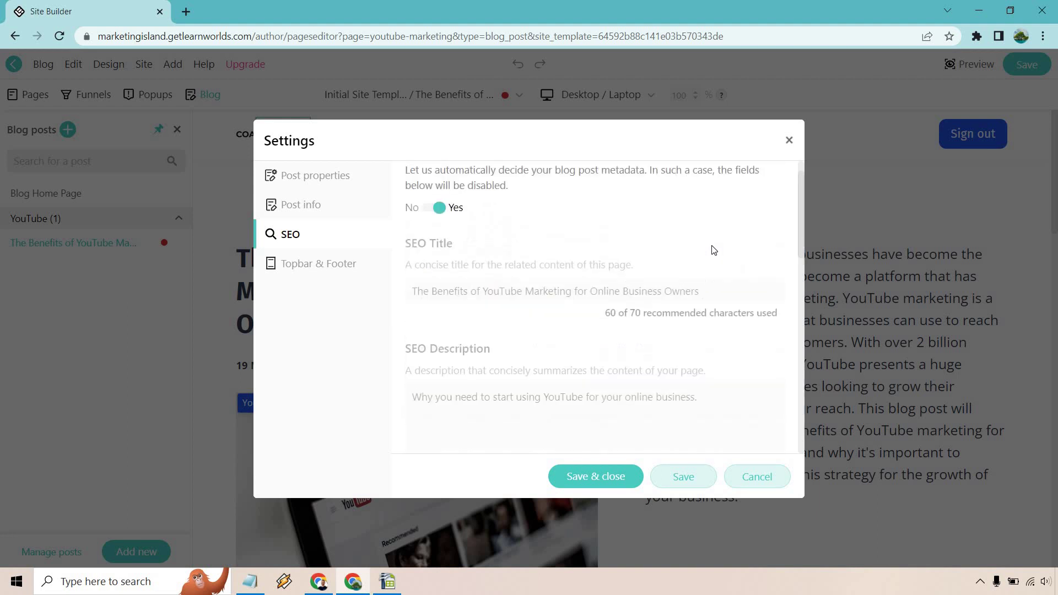
{"action": "left_click", "coordinate": [320, 269]}
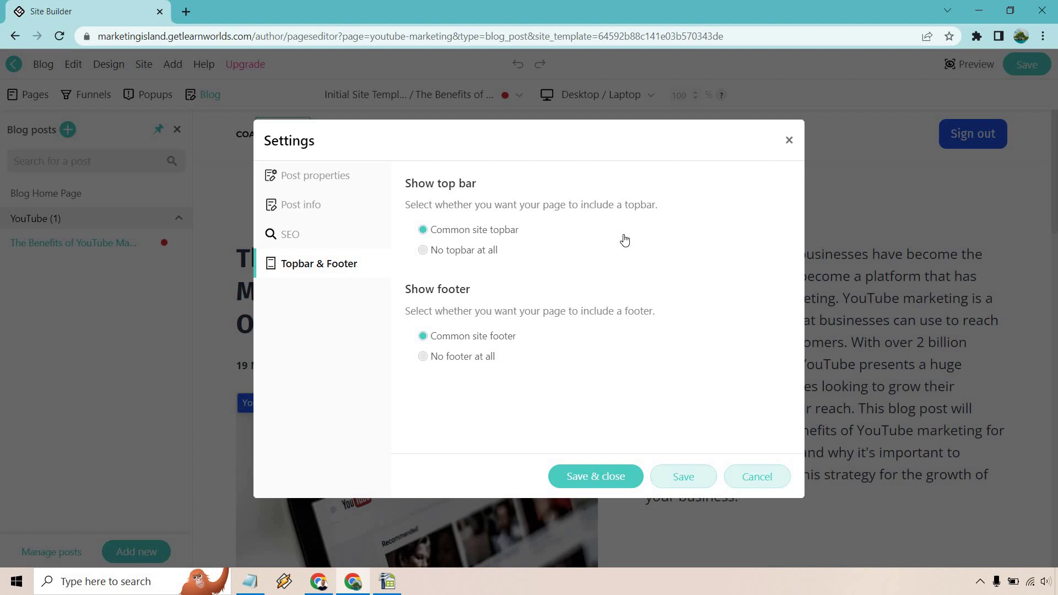
{"action": "left_click", "coordinate": [342, 181]}
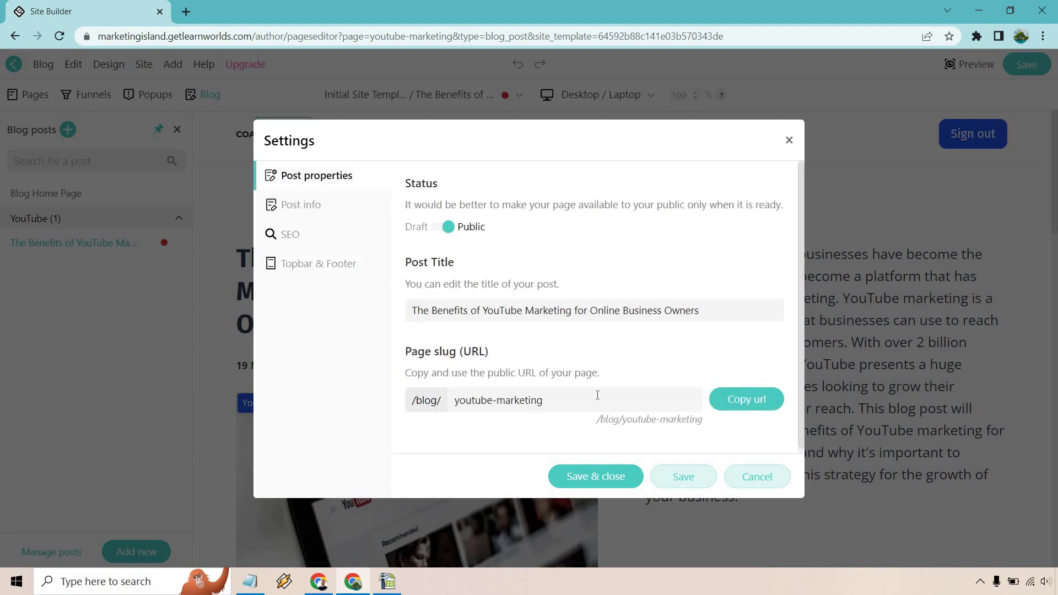
- Save and close the post properties, confirm with OK, and save the page
{"action": "left_click", "coordinate": [594, 477]}
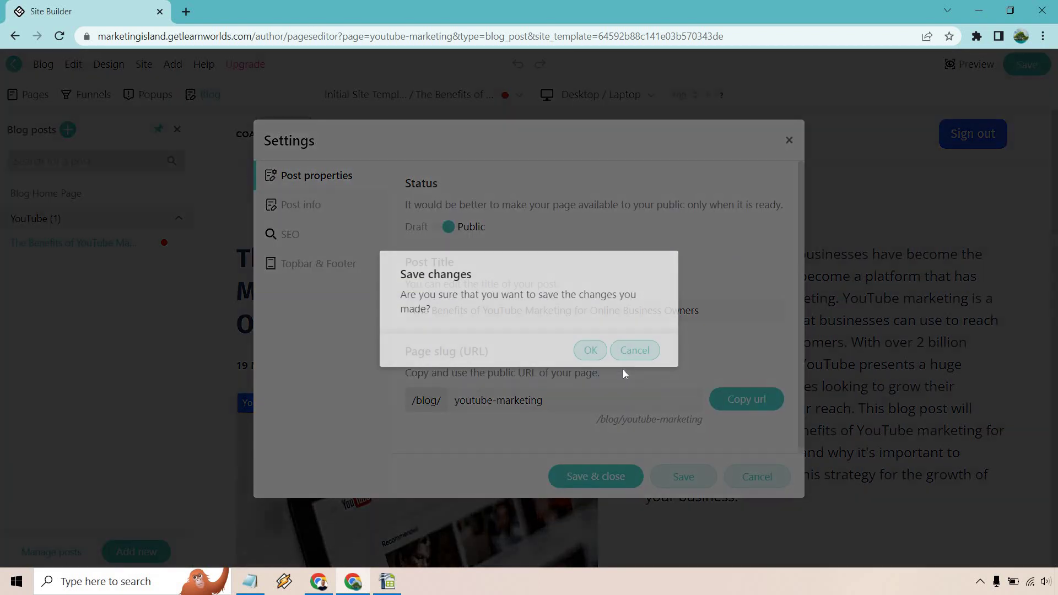
{"action": "left_click", "coordinate": [588, 350]}
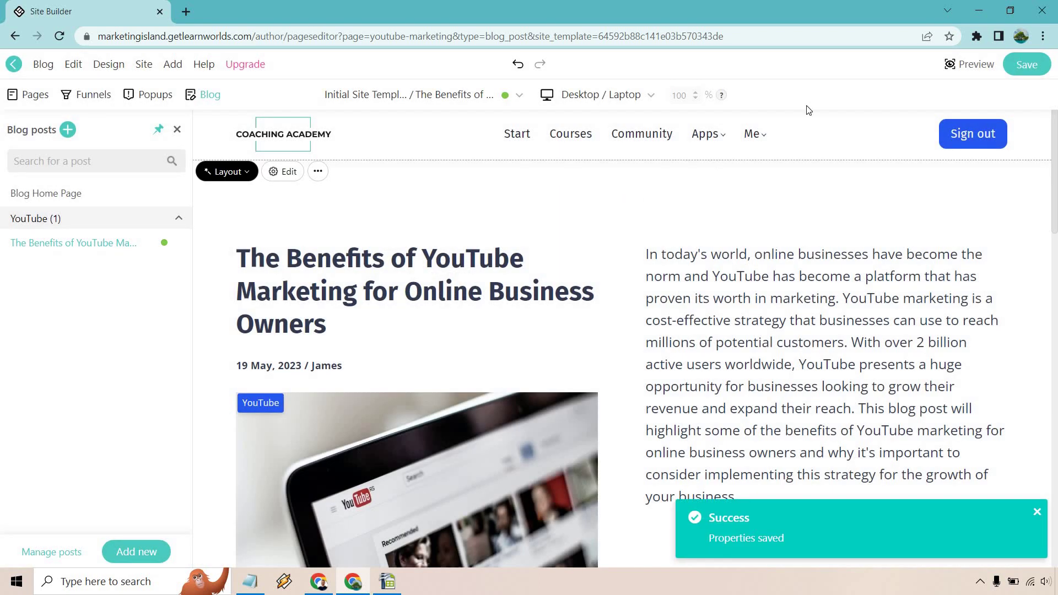
{"action": "left_click", "coordinate": [1028, 65]}
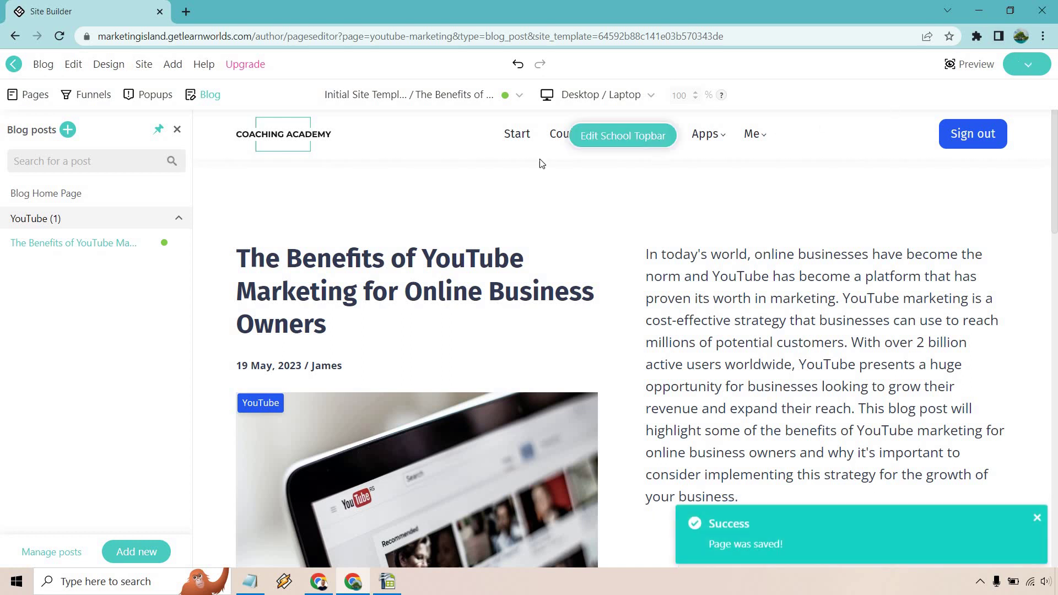
- On the Blog Home Page, keep 4 post cards opening in the Same window, then save
{"action": "left_click", "coordinate": [52, 193]}
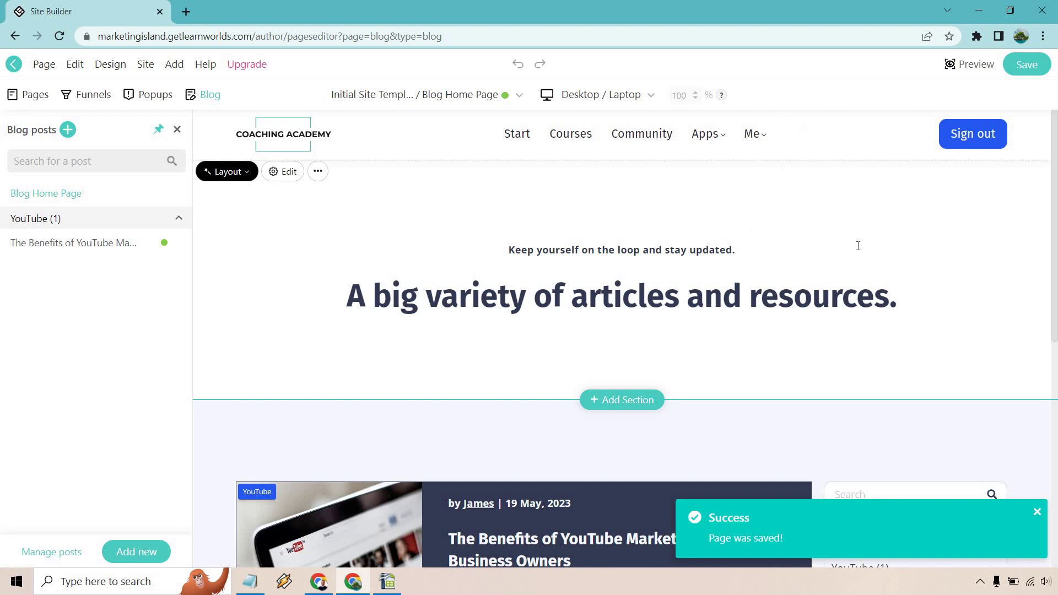
{"action": "scroll", "coordinate": [851, 238], "scroll_direction": "down", "scroll_amount": 3}
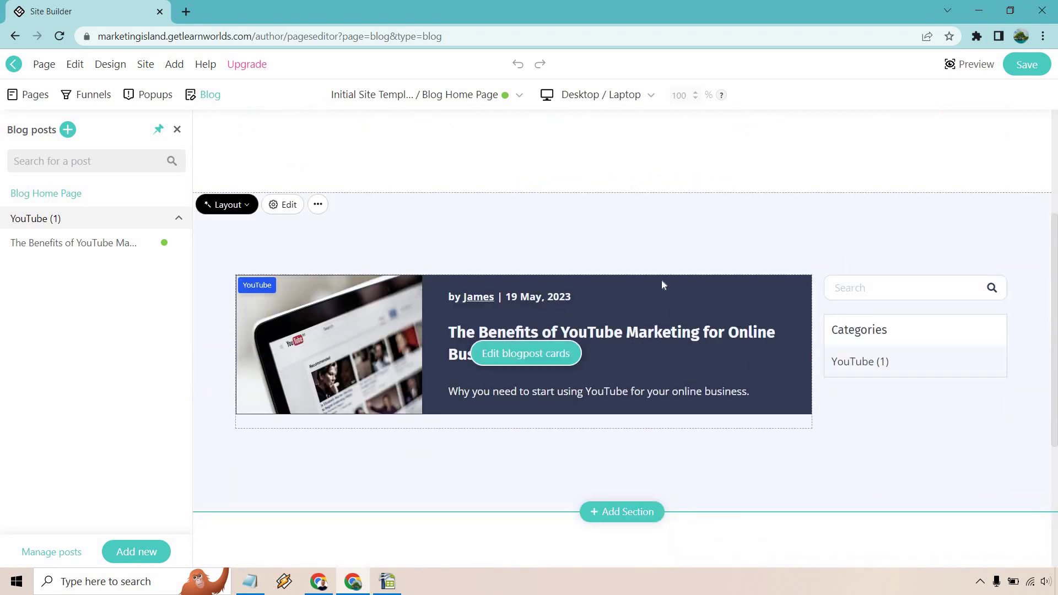
{"action": "left_click", "coordinate": [534, 358]}
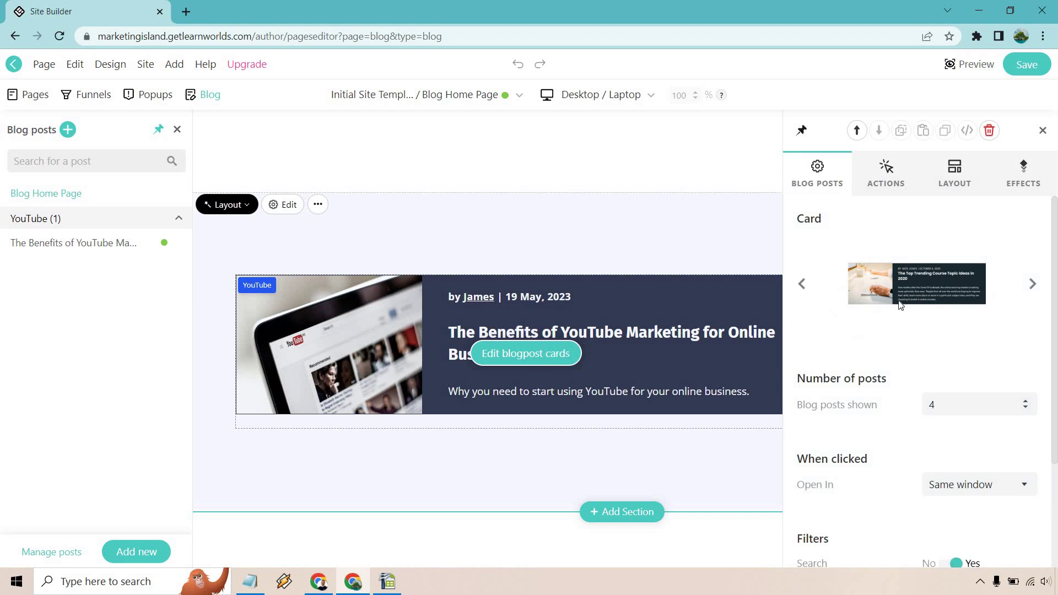
{"action": "scroll", "coordinate": [915, 298], "scroll_direction": "down", "scroll_amount": 1}
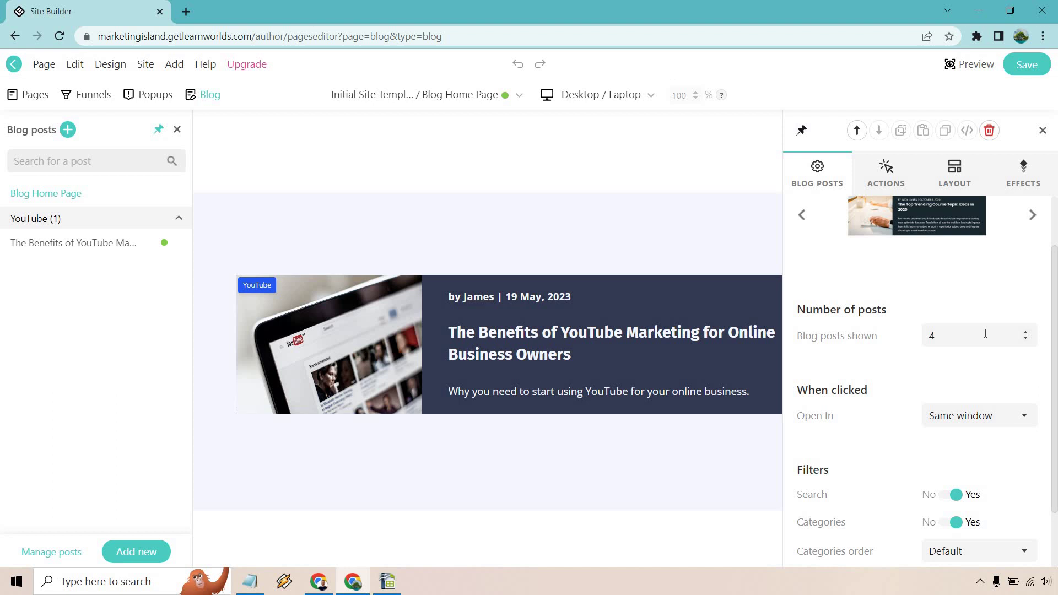
{"action": "scroll", "coordinate": [986, 302], "scroll_direction": "down", "scroll_amount": 1}
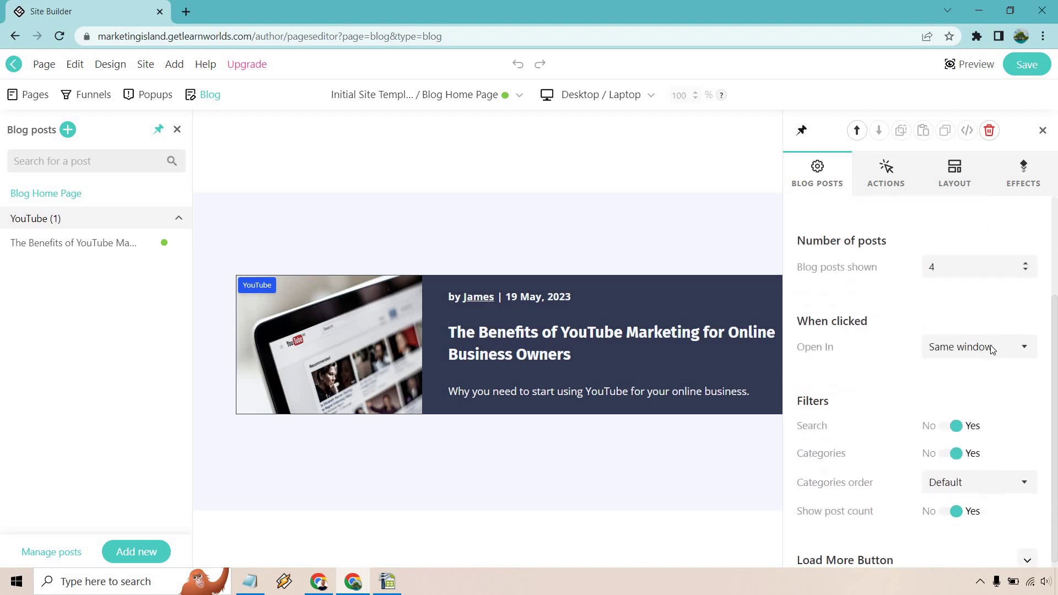
{"action": "left_click", "coordinate": [991, 347]}
{"action": "left_click", "coordinate": [991, 348]}
{"action": "scroll", "coordinate": [962, 403], "scroll_direction": "down", "scroll_amount": 1}
{"action": "scroll", "coordinate": [934, 378], "scroll_direction": "up", "scroll_amount": 2}
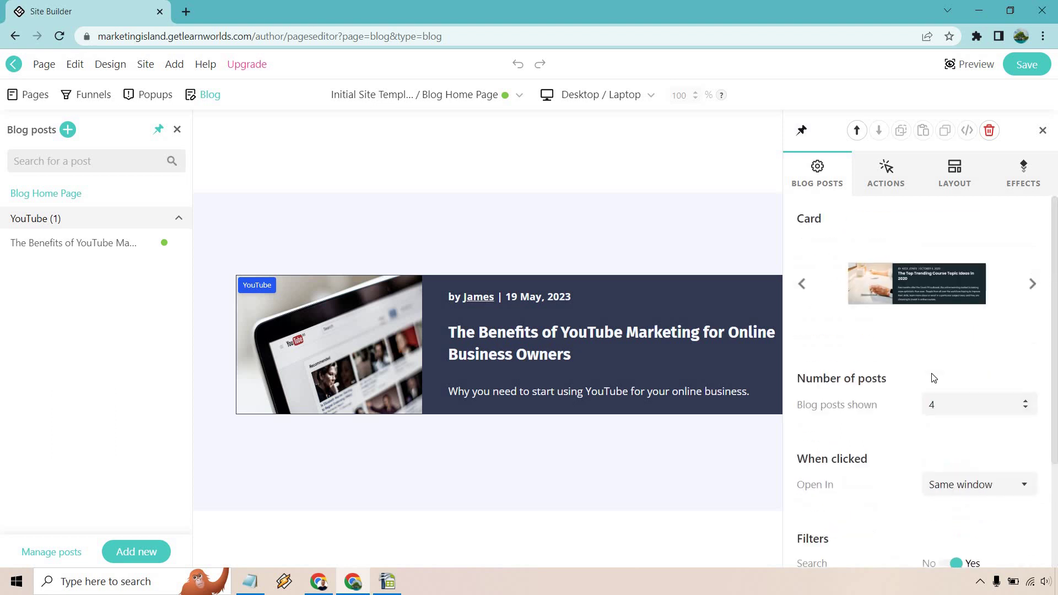
{"action": "left_click", "coordinate": [1042, 131]}
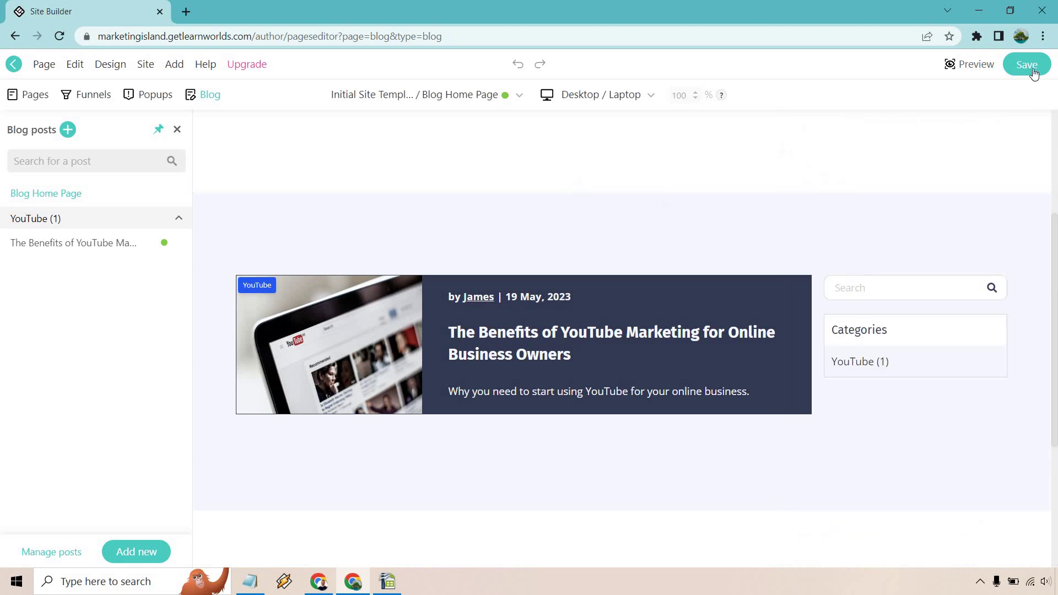
{"action": "left_click", "coordinate": [1034, 73]}
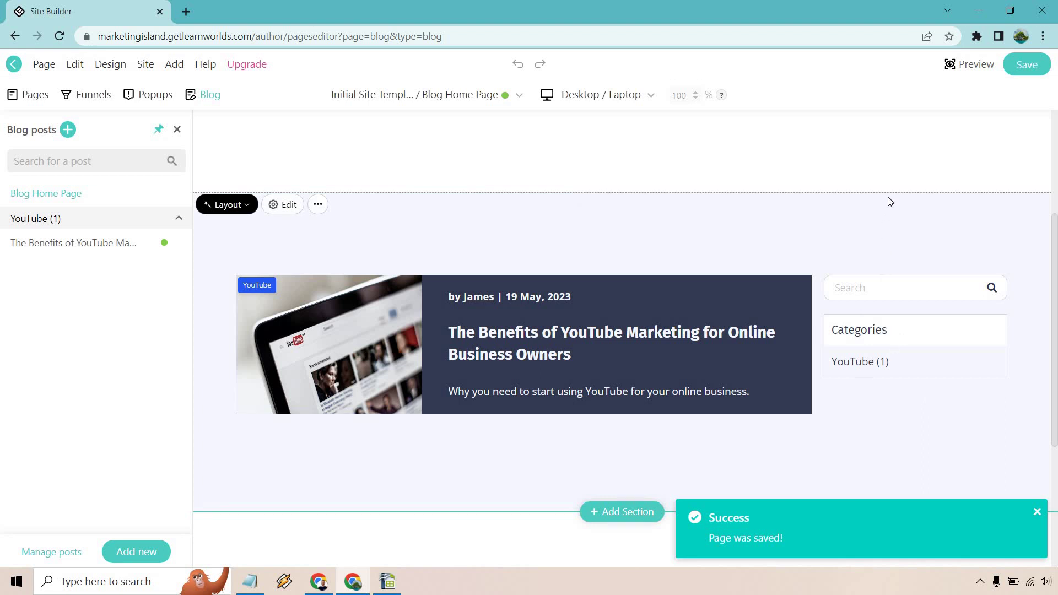
{"action": "left_click", "coordinate": [968, 65]}
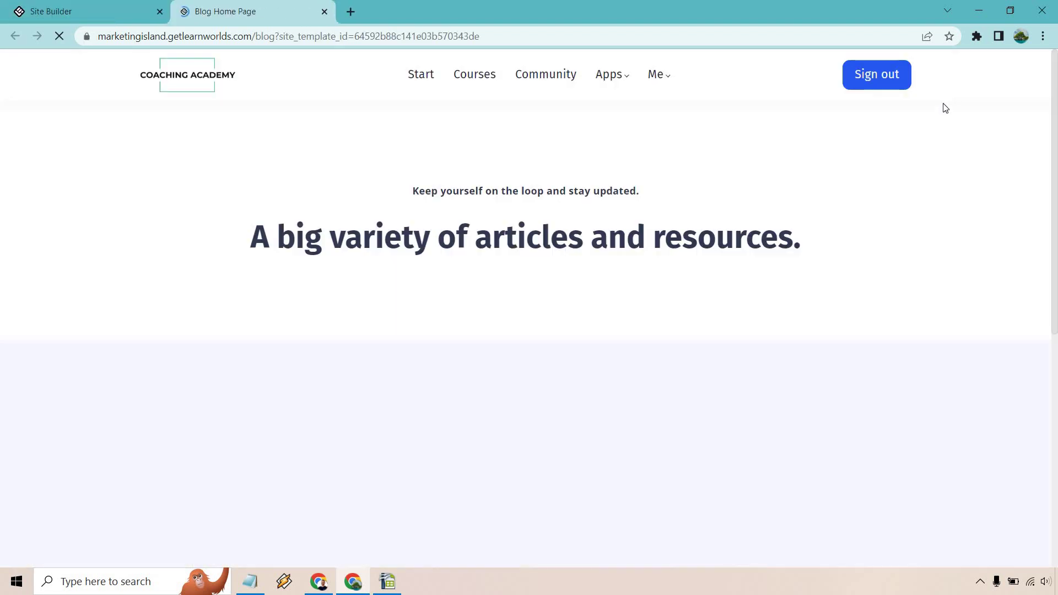
{"action": "scroll", "coordinate": [503, 290], "scroll_direction": "down", "scroll_amount": 5}
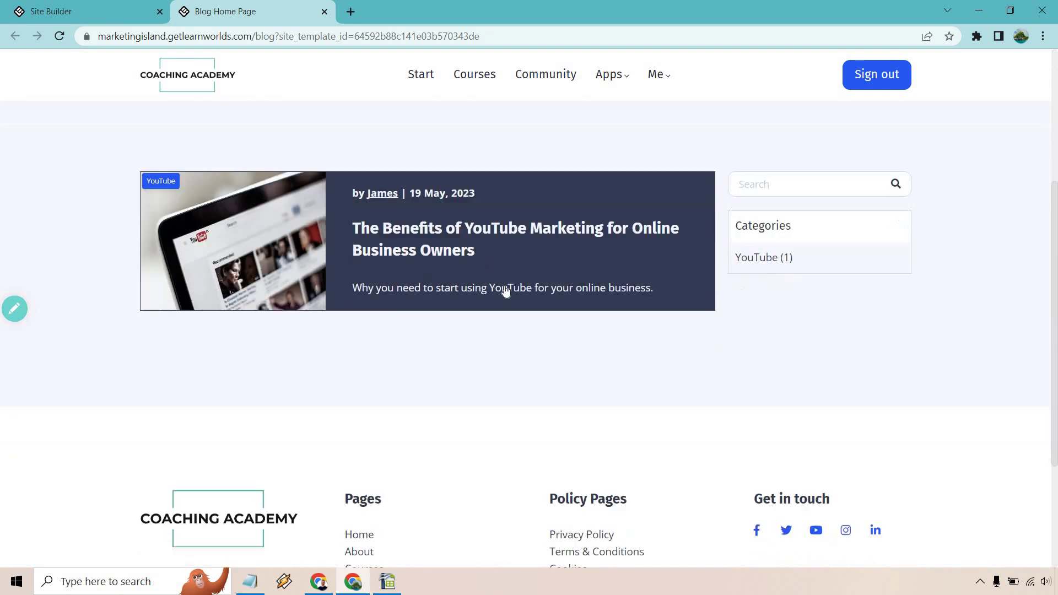
{"action": "left_click", "coordinate": [445, 207]}
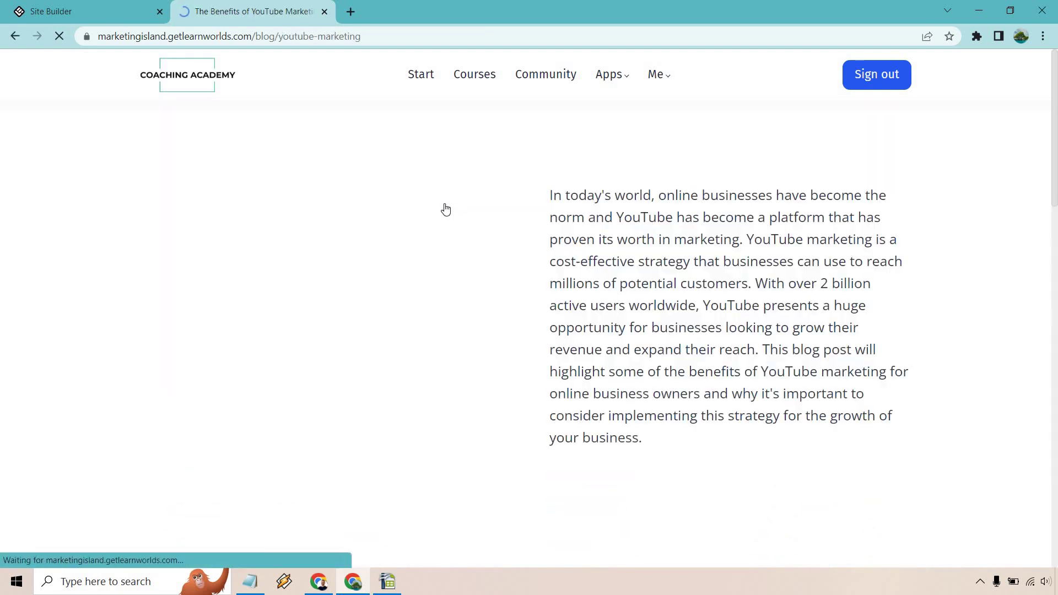
{"action": "scroll", "coordinate": [589, 243], "scroll_direction": "down", "scroll_amount": 5}
{"action": "scroll", "coordinate": [587, 242], "scroll_direction": "down", "scroll_amount": 15}
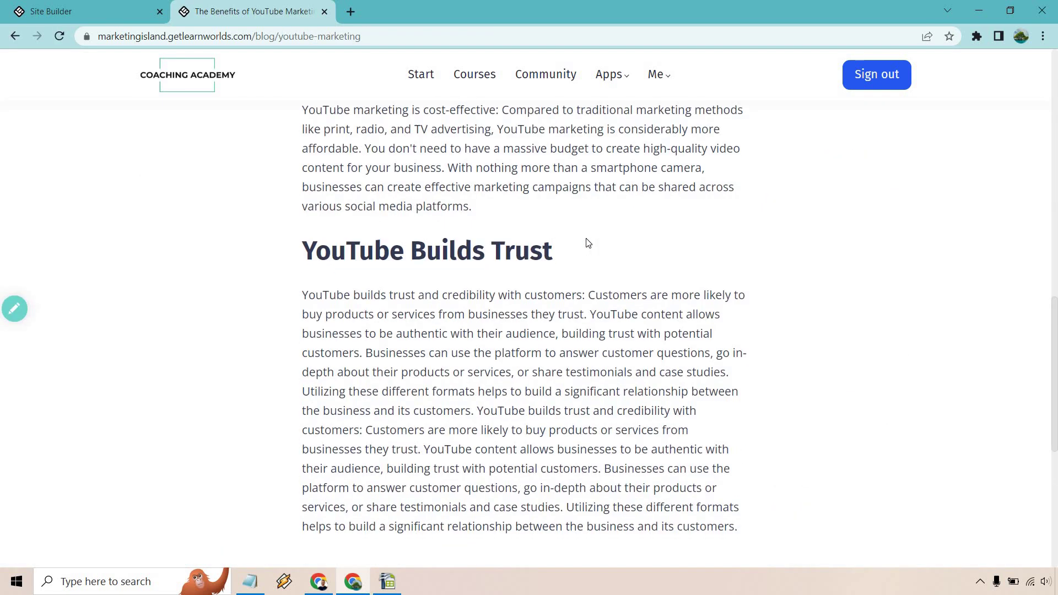
{"action": "scroll", "coordinate": [586, 240], "scroll_direction": "up", "scroll_amount": 20}
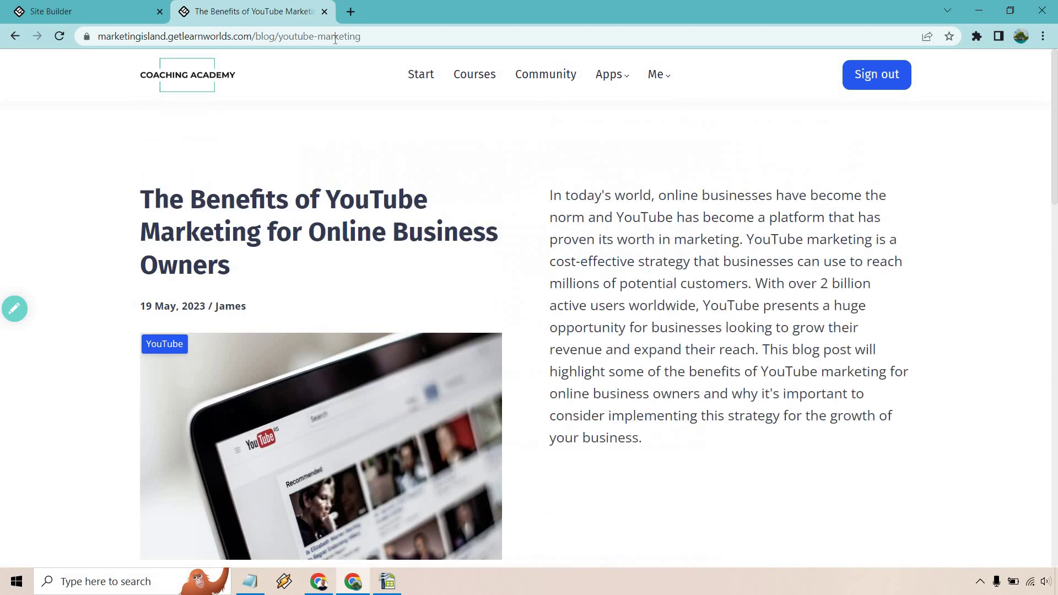
{"action": "left_click", "coordinate": [324, 11]}
- Change the blog home page overline to 'Welcome To Our Blog' and the heading to 'Check Out Our Latest Articles', then save
{"action": "scroll", "coordinate": [655, 297], "scroll_direction": "up", "scroll_amount": 4}
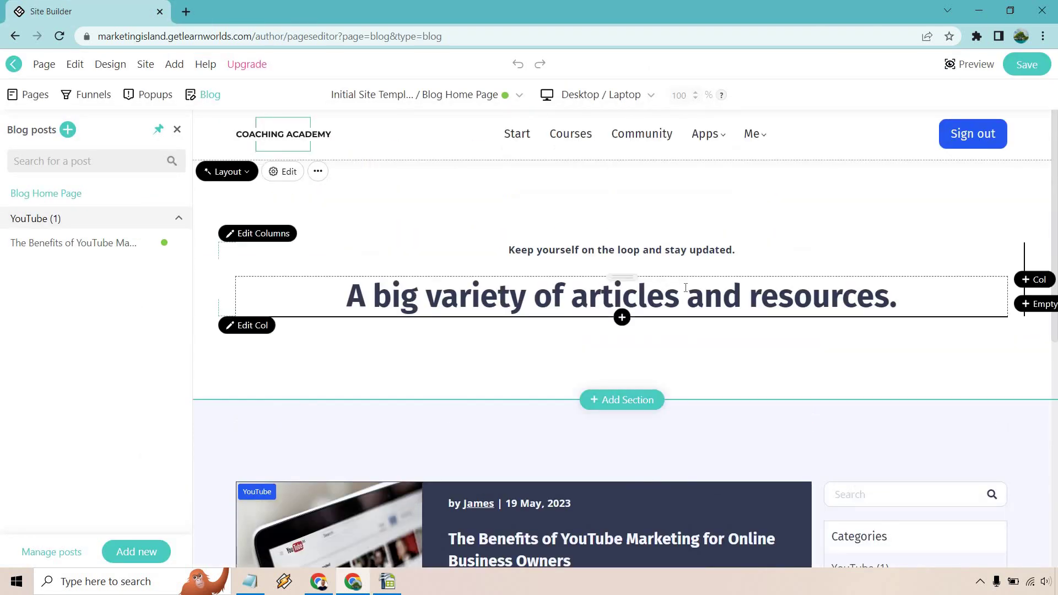
{"action": "triple_click", "coordinate": [669, 250]}
{"action": "type", "text": "Welcome To Our Blog"}
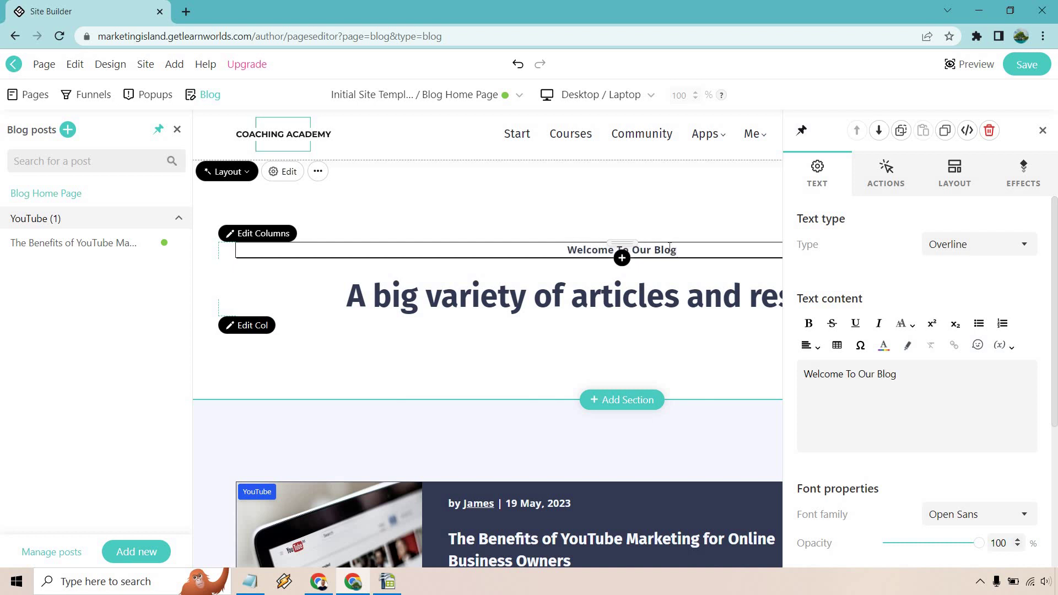
{"action": "triple_click", "coordinate": [638, 298]}
{"action": "type", "text": "Check Out "}
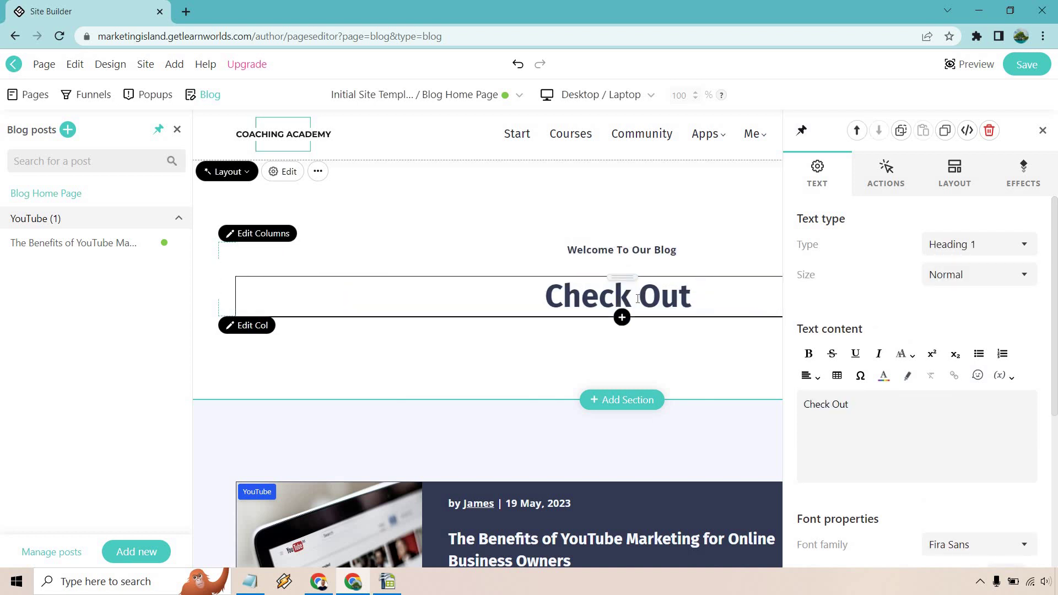
{"action": "type", "text": "Our Latest A"}
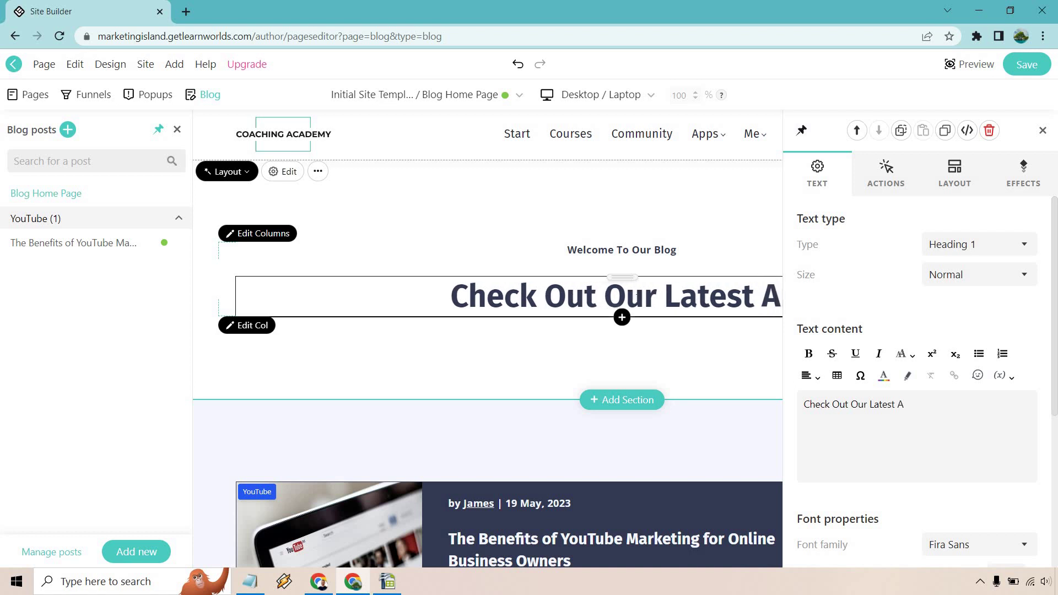
{"action": "type", "text": "rticles"}
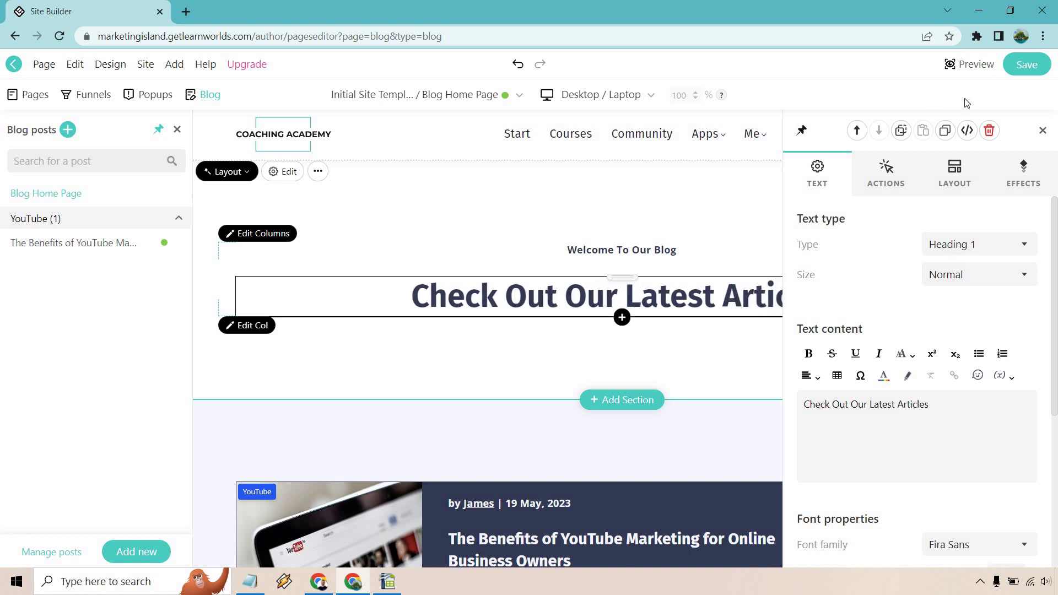
{"action": "left_click", "coordinate": [1028, 71]}
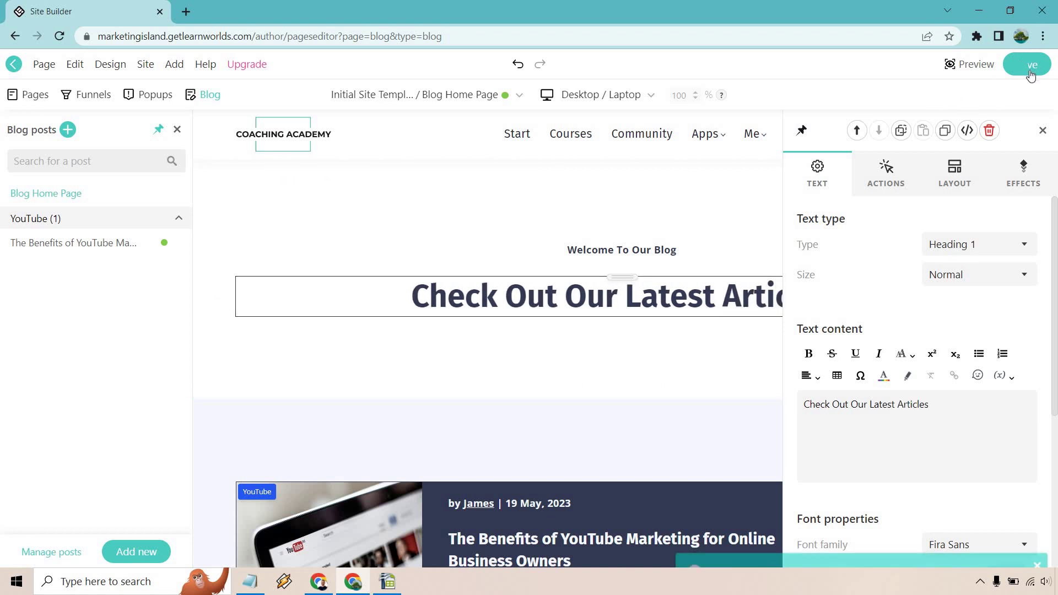
{"action": "left_click", "coordinate": [1042, 131]}
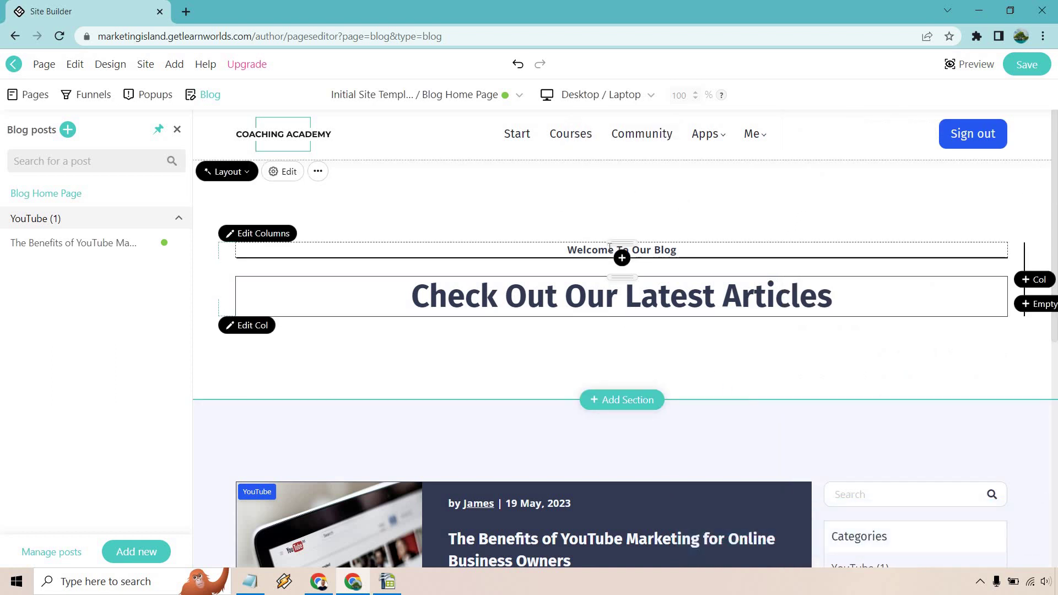
{"action": "double_click", "coordinate": [580, 288]}
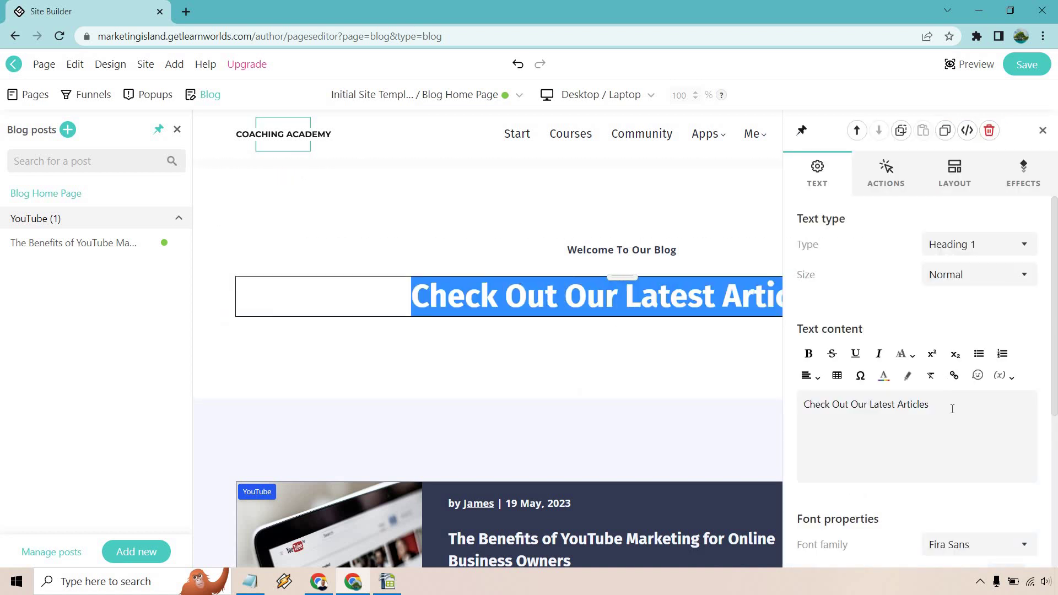
{"action": "left_click", "coordinate": [621, 267]}
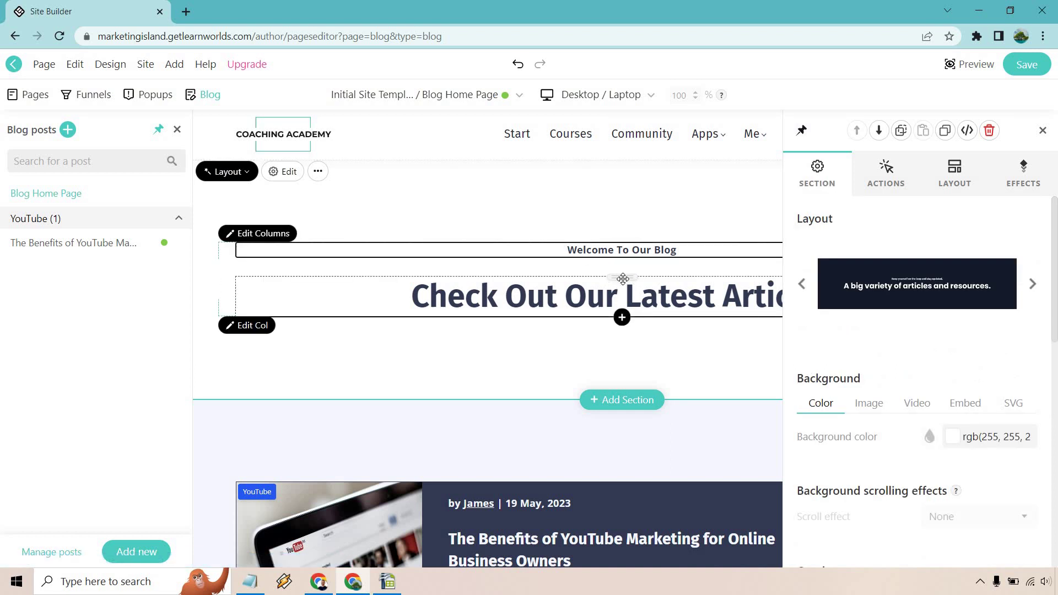
{"action": "mouse_move", "coordinate": [623, 279]}
{"action": "left_mouse_down"}
{"action": "mouse_move", "coordinate": [624, 266]}
{"action": "mouse_move", "coordinate": [623, 286]}
{"action": "left_mouse_up"}
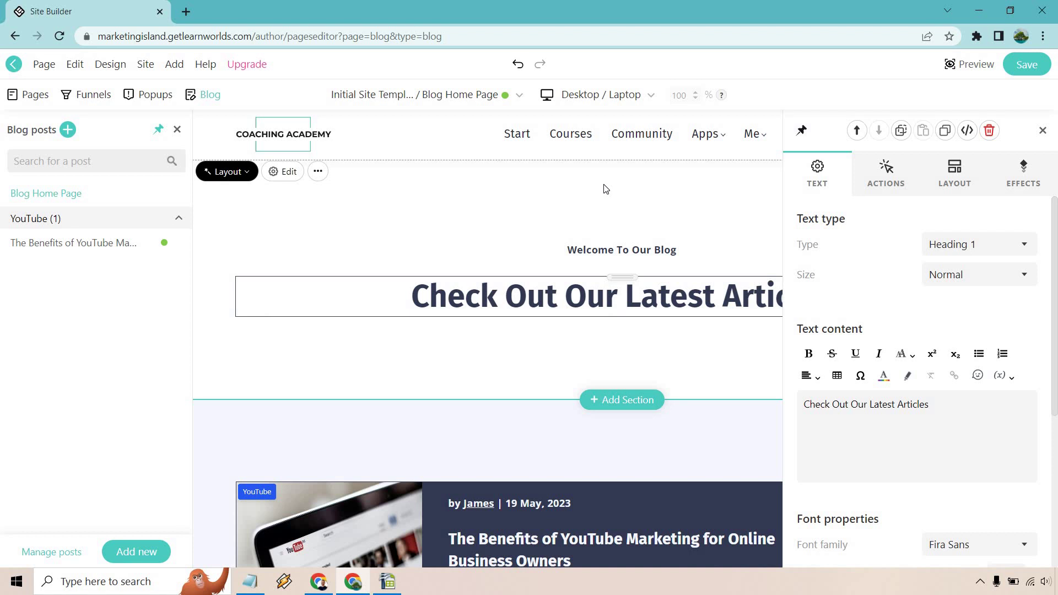
{"action": "left_click", "coordinate": [887, 176]}
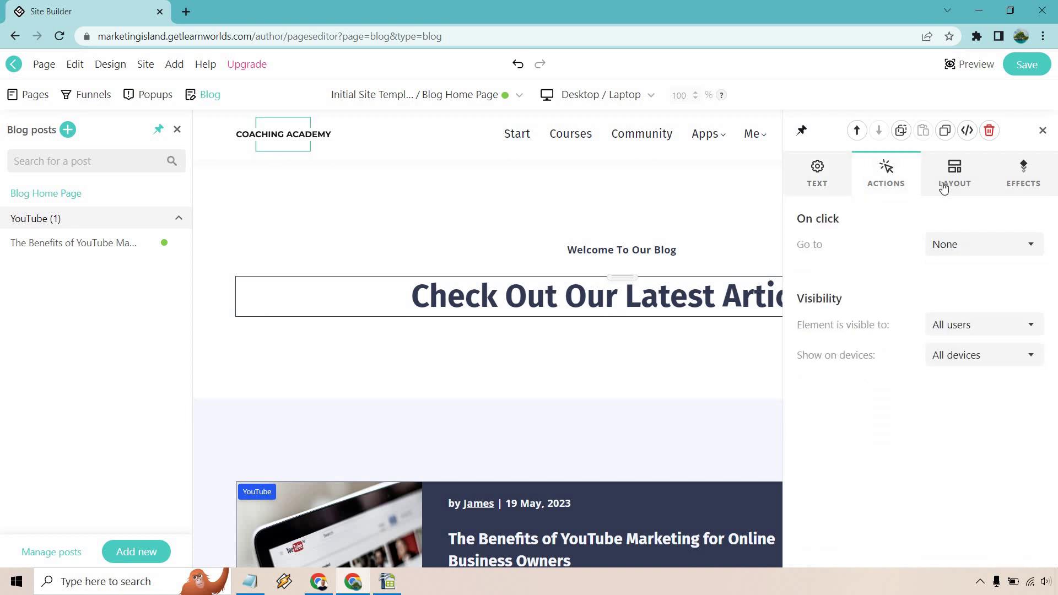
{"action": "left_click", "coordinate": [959, 182]}
{"action": "left_click", "coordinate": [1023, 174]}
{"action": "left_click", "coordinate": [817, 174]}
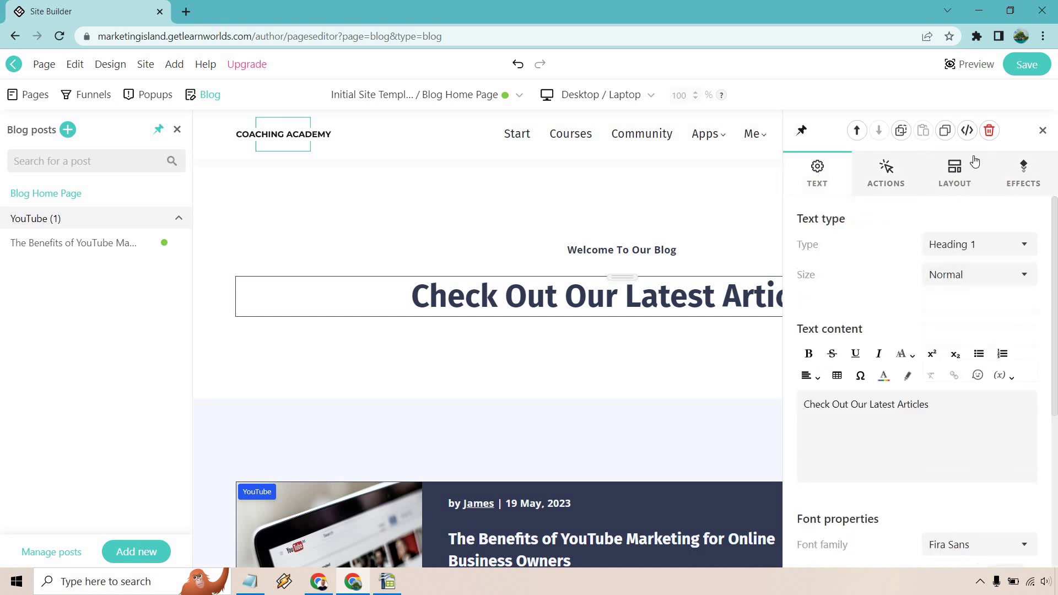
{"action": "left_click", "coordinate": [1044, 131]}
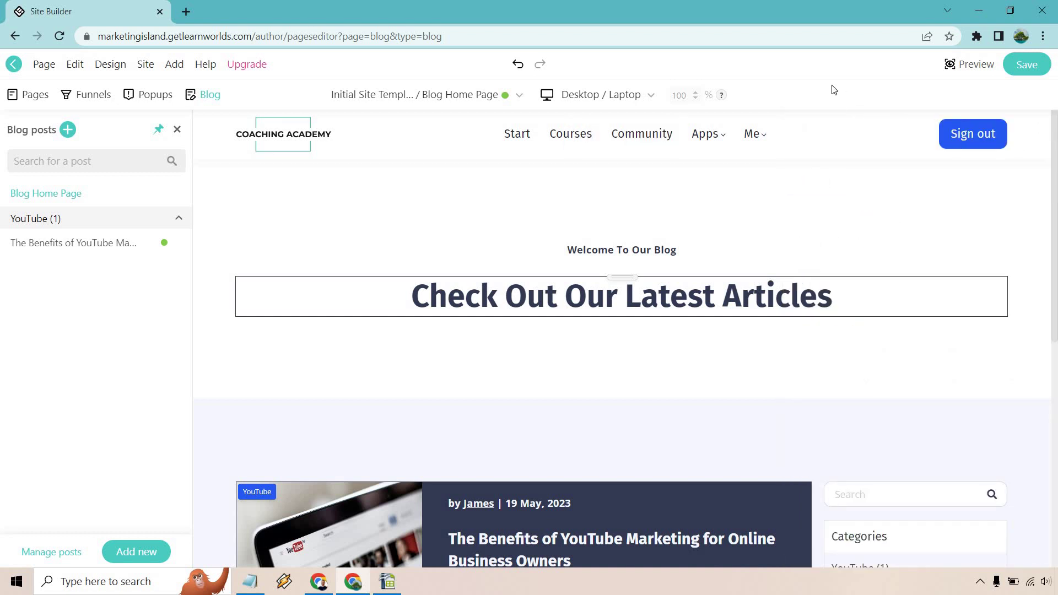